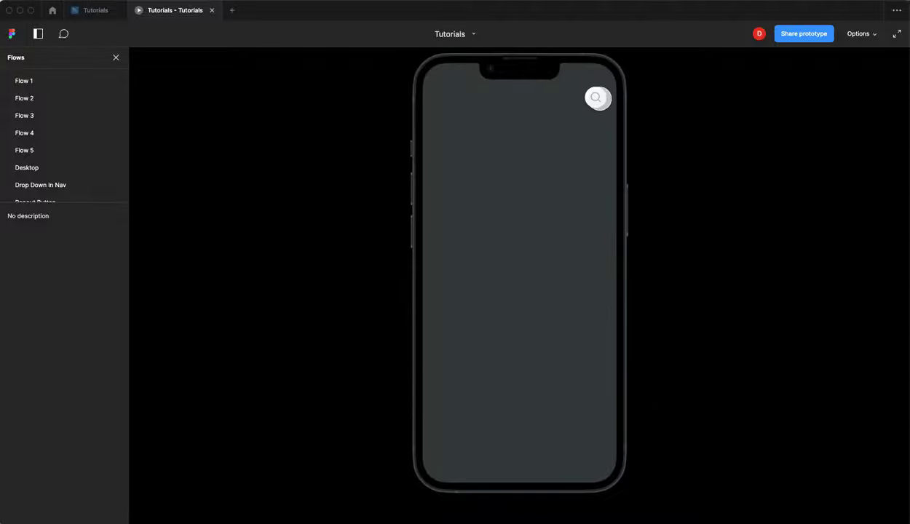
In the prototype preview, expand the search icon, show results, collapse it, then return to the Tutorials file
{"action": "left_click", "coordinate": [595, 97]}
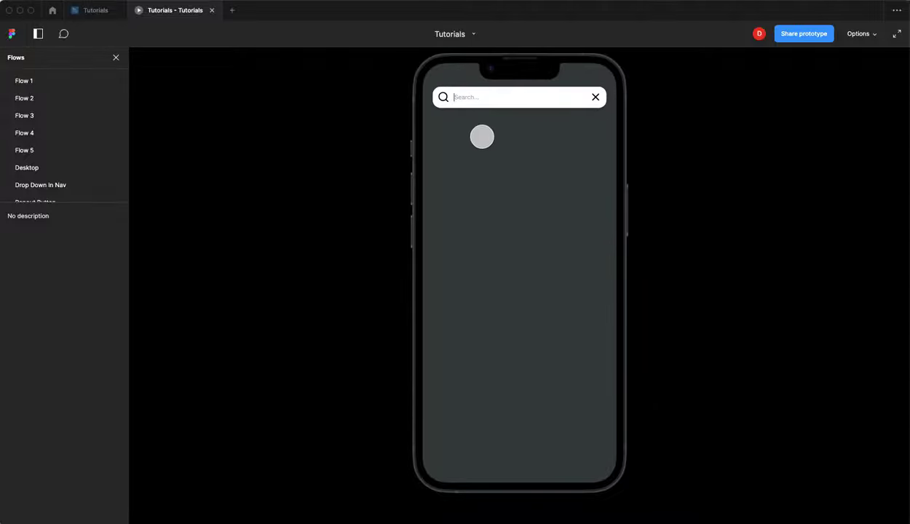
{"action": "left_click", "coordinate": [467, 96]}
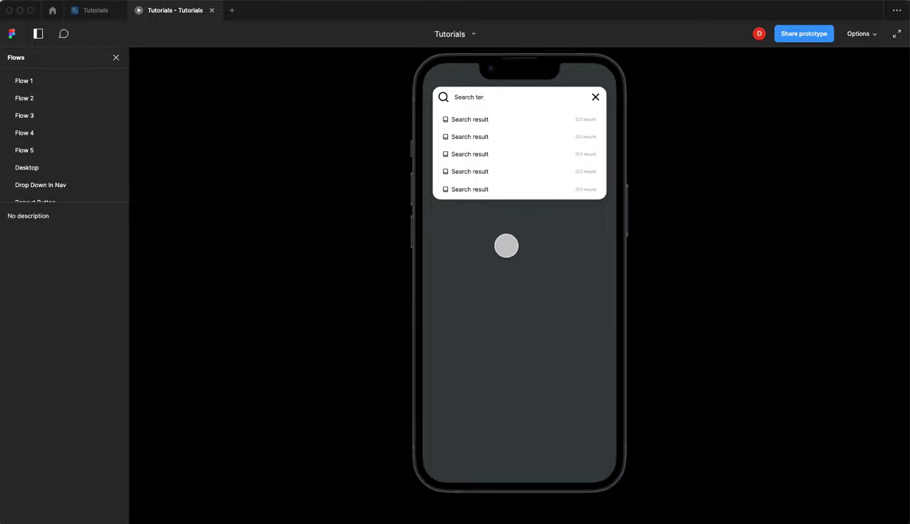
{"action": "left_click", "coordinate": [596, 97]}
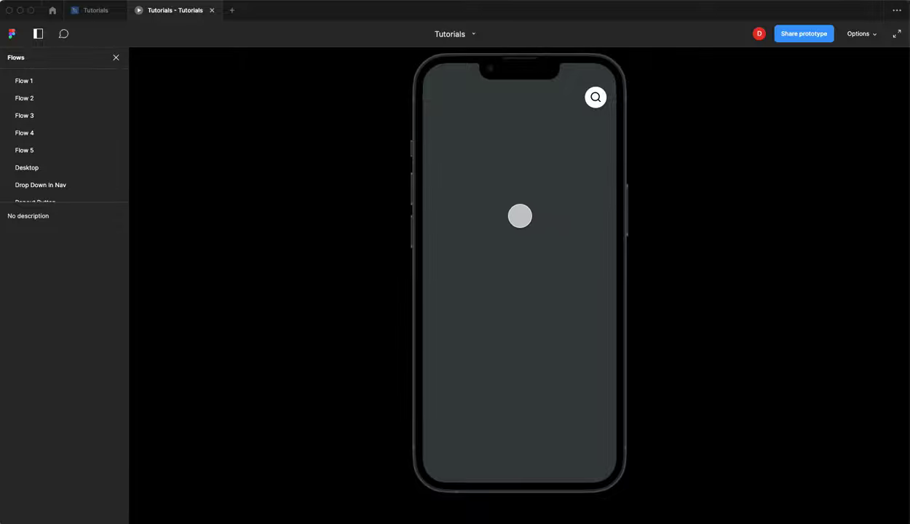
{"action": "left_click", "coordinate": [97, 14]}
On the Tutorial Workspace page, move the magnifier icon down and left
{"action": "left_click", "coordinate": [34, 134]}
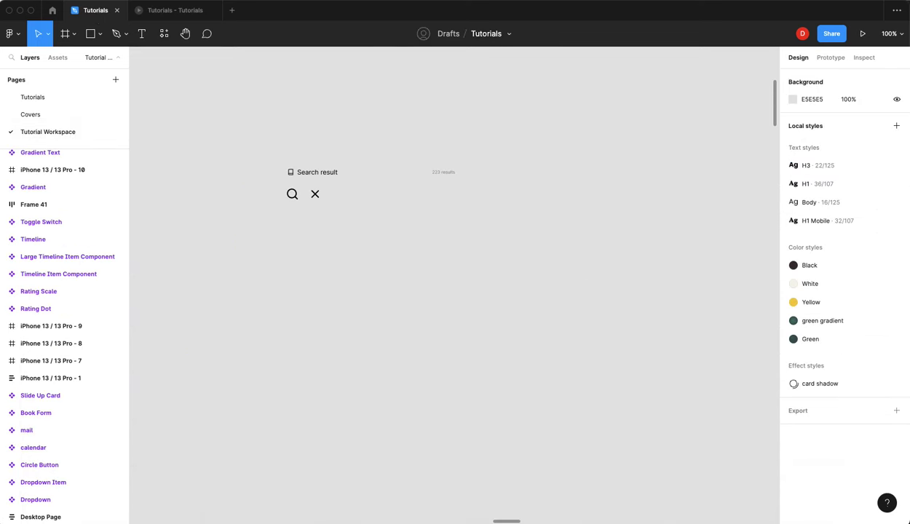
{"action": "left_click", "coordinate": [213, 11]}
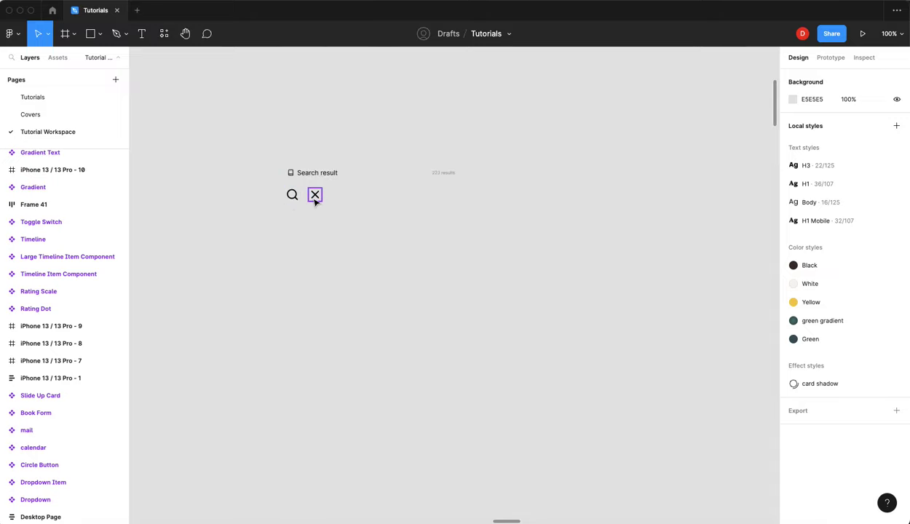
{"action": "left_click_drag", "start_coordinate": [292, 195], "coordinate": [267, 263]}
Add a 'Search re' text label beside the magnifier
{"action": "left_click", "coordinate": [306, 259]}
{"action": "key", "text": "t"}
{"action": "left_click", "coordinate": [296, 254]}
{"action": "type", "text": "Search re"}
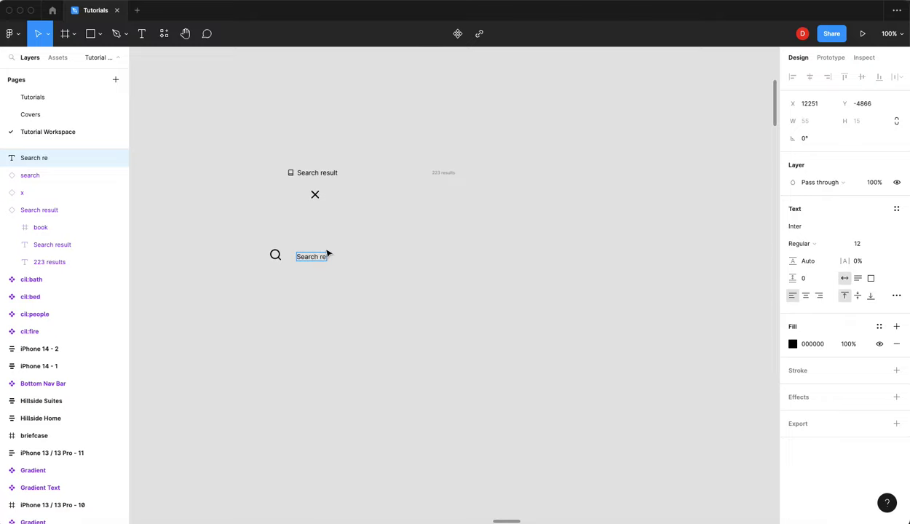
{"action": "key", "text": "Escape"}
Nudge the text against the magnifier and move the X icon to the row's right end
{"action": "left_click", "coordinate": [397, 254]}
{"action": "left_click_drag", "start_coordinate": [319, 260], "coordinate": [311, 256]}
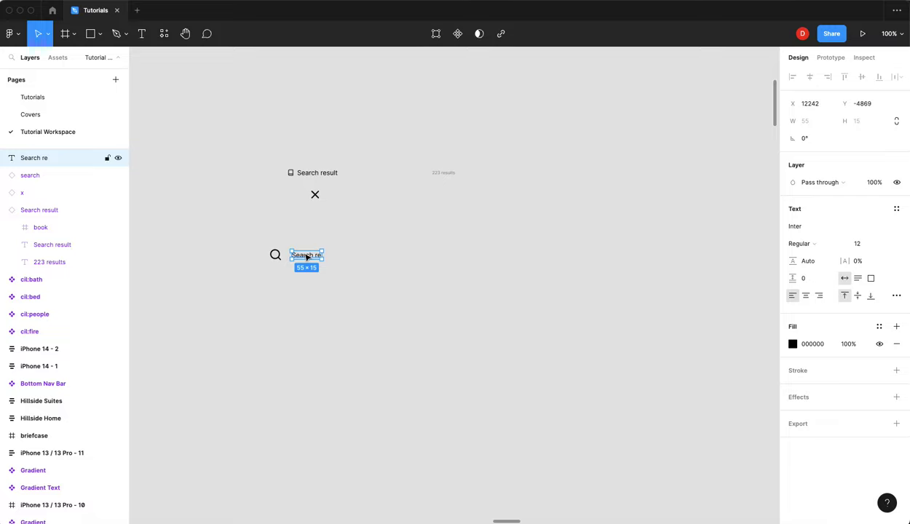
{"action": "left_click_drag", "start_coordinate": [300, 255], "coordinate": [294, 255]}
{"action": "left_click_drag", "start_coordinate": [324, 198], "coordinate": [378, 257]}
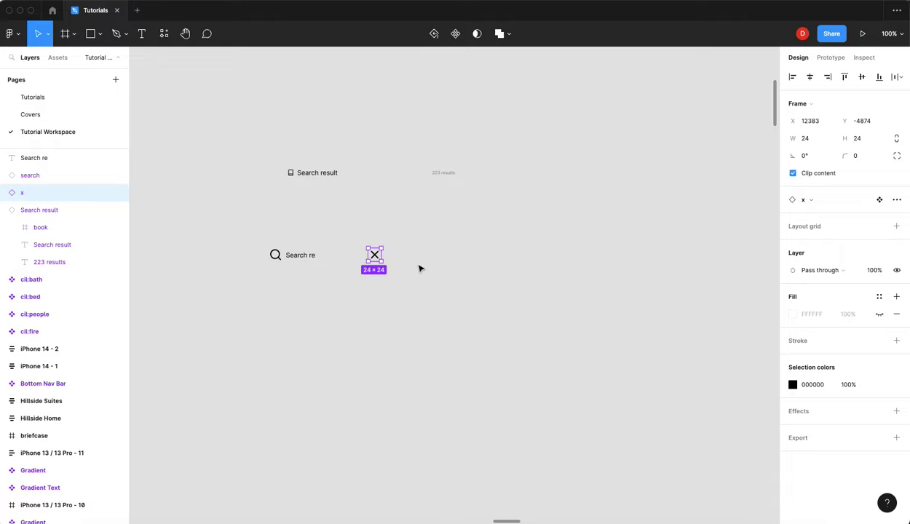
Wrap the magnifier, 'Search re' text and X icon in an auto-layout frame
{"action": "left_click", "coordinate": [306, 255], "text": "shift"}
{"action": "left_click", "coordinate": [276, 255], "text": "shift"}
{"action": "key", "text": "shift+a"}
Make the text fill the container width and set the frame's item spacing to 10
{"action": "double_click", "coordinate": [324, 255]}
{"action": "double_click", "coordinate": [324, 255]}
{"action": "key", "text": "Escape"}
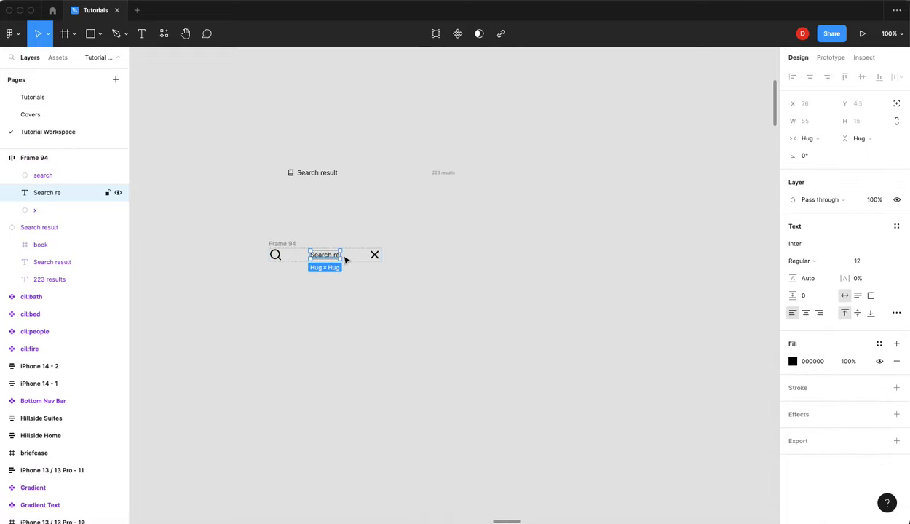
{"action": "left_click", "coordinate": [806, 139]}
{"action": "left_click", "coordinate": [809, 151]}
{"action": "left_click", "coordinate": [278, 243]}
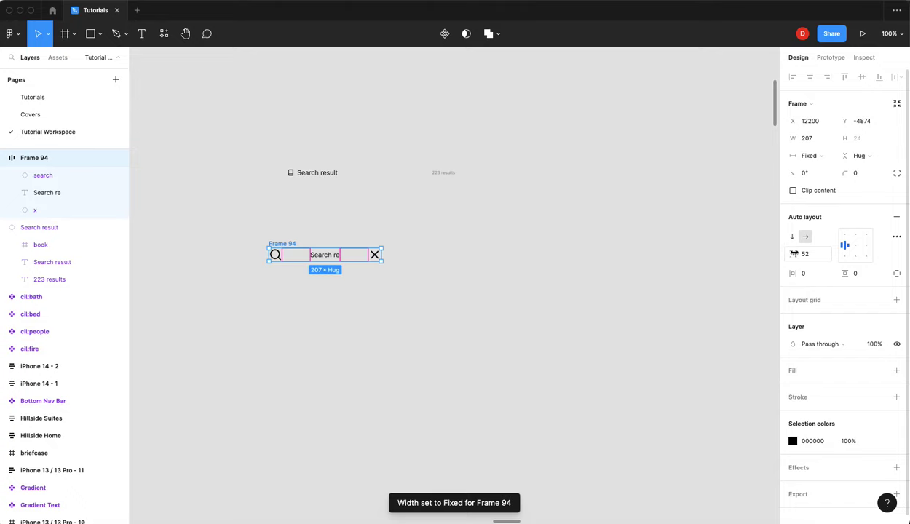
{"action": "left_click_drag", "start_coordinate": [792, 254], "coordinate": [748, 277]}
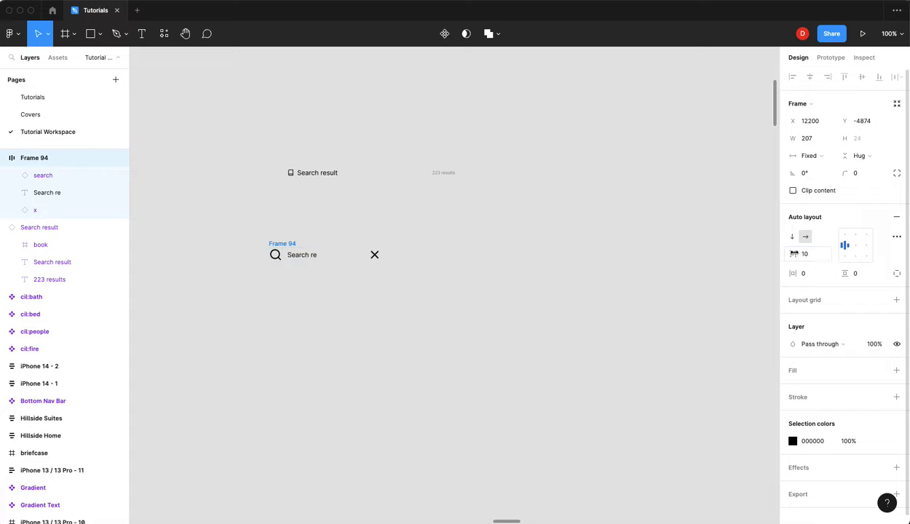
Rename the auto-layout frame to 'Search Header'
{"action": "left_click", "coordinate": [507, 248]}
{"action": "left_click", "coordinate": [293, 245]}
{"action": "double_click", "coordinate": [291, 244]}
{"action": "type", "text": "Search Header"}
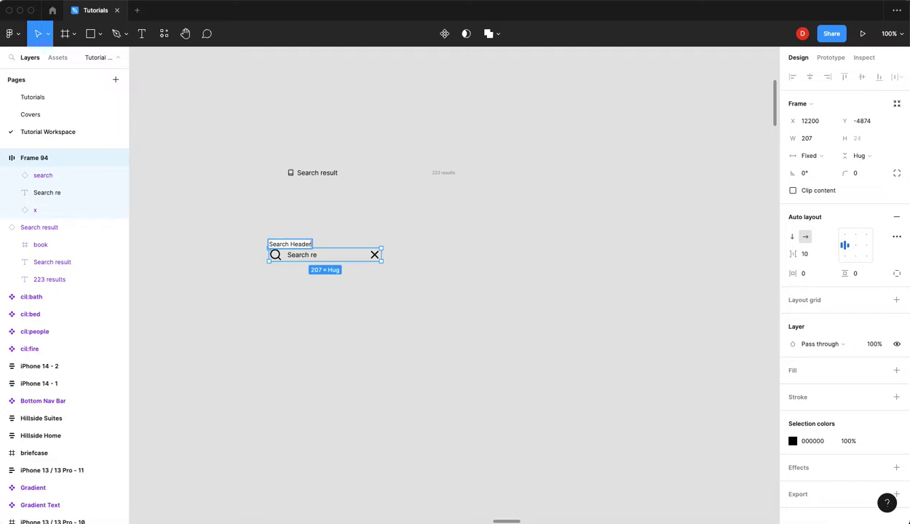
{"action": "key", "text": "Return"}
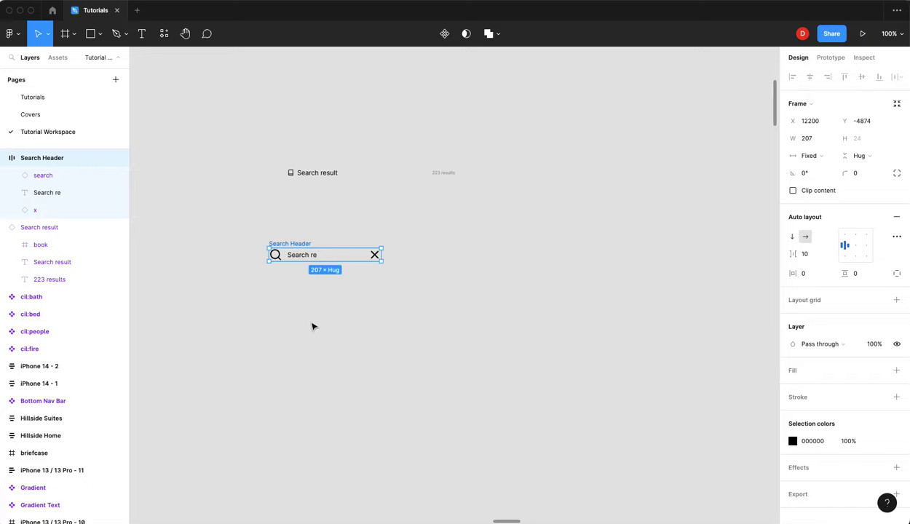
{"action": "double_click", "coordinate": [313, 255]}
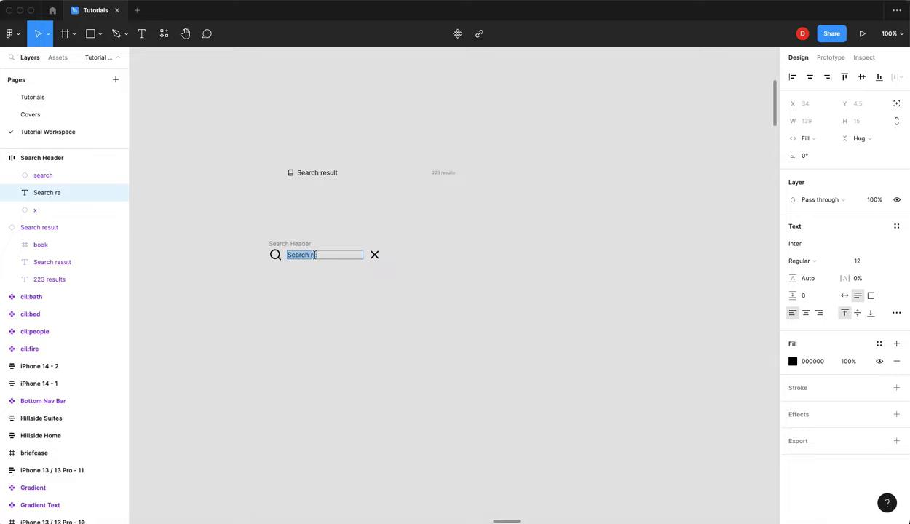
{"action": "left_click", "coordinate": [317, 255]}
{"action": "key", "text": "Escape"}
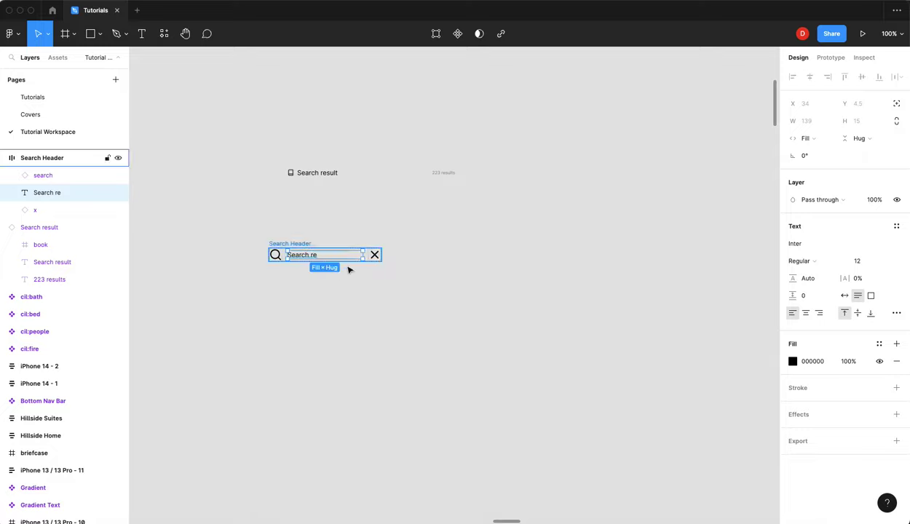
{"action": "left_click", "coordinate": [407, 246]}
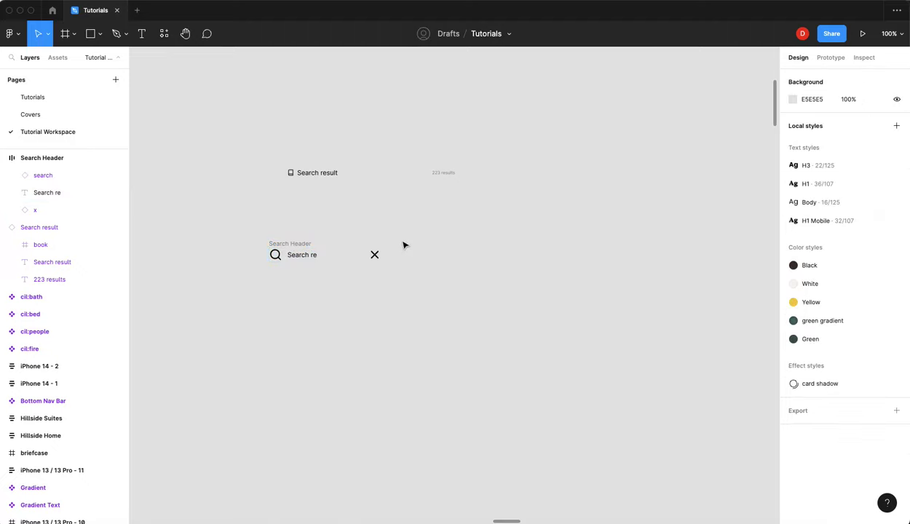
Draw a 16px vertical line right of the X and make it a component named Search Blinker
{"action": "scroll", "coordinate": [394, 253], "scroll_direction": "up", "scroll_amount": 5}
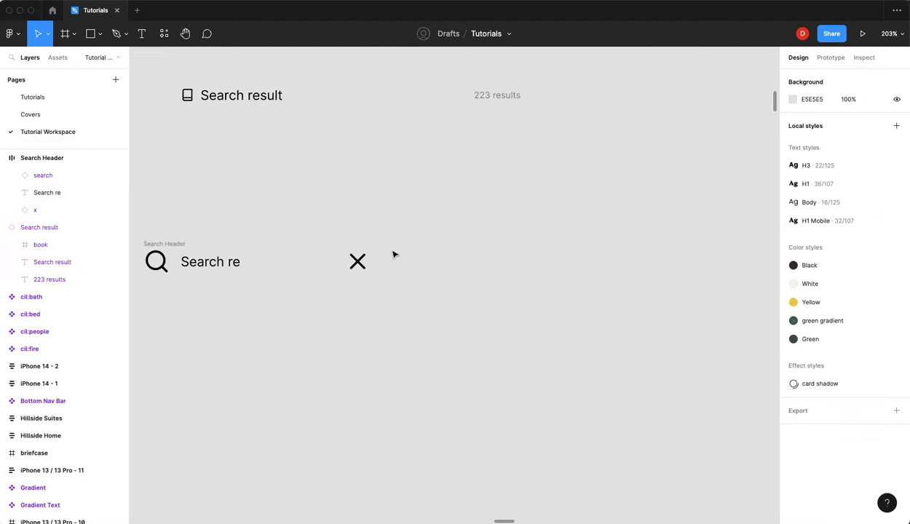
{"action": "key", "text": "l"}
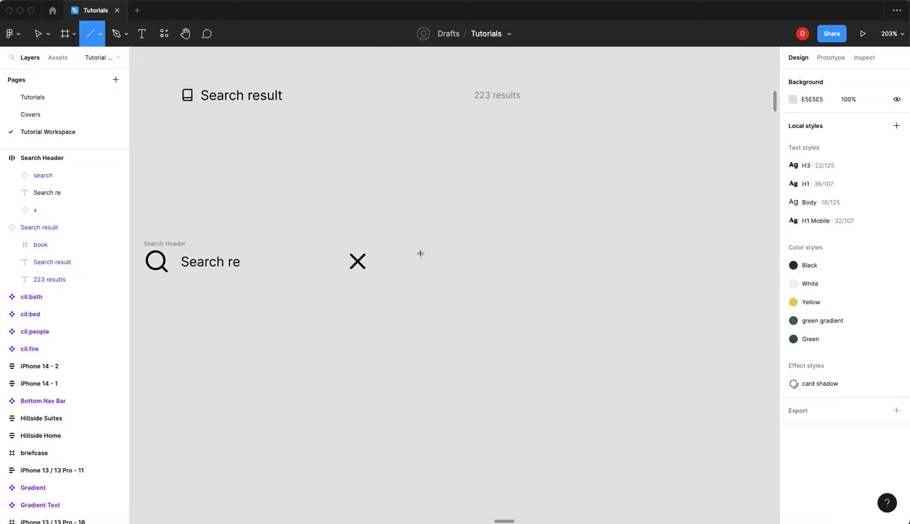
{"action": "left_click_drag", "start_coordinate": [420, 253], "coordinate": [420, 267]}
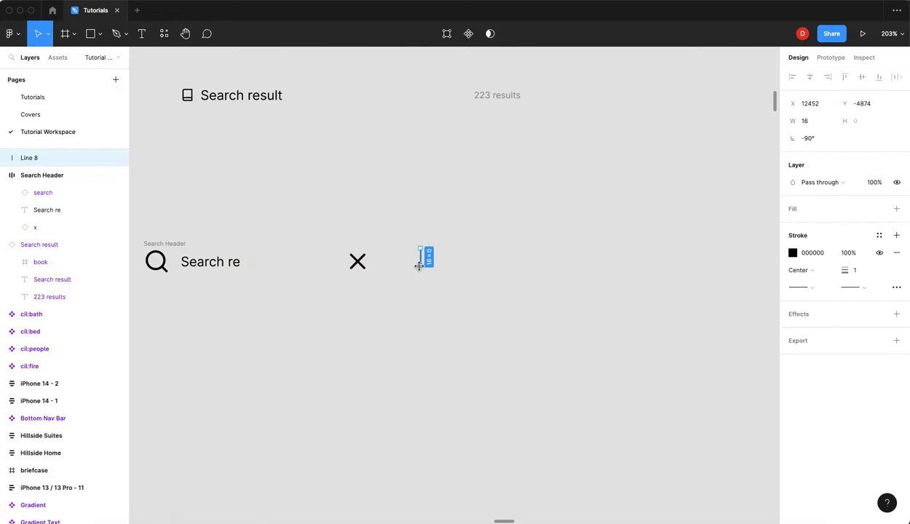
{"action": "left_click", "coordinate": [472, 271]}
{"action": "left_click", "coordinate": [421, 260]}
{"action": "left_click", "coordinate": [468, 34]}
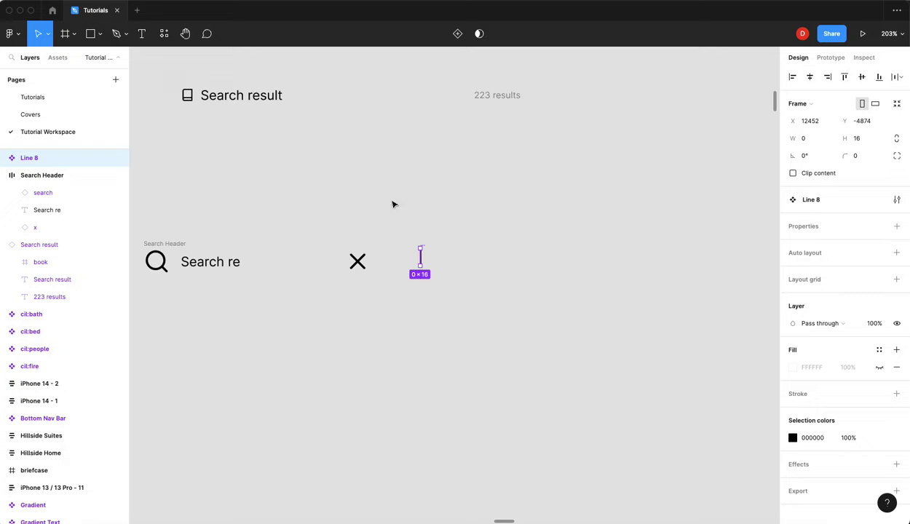
{"action": "double_click", "coordinate": [31, 161]}
{"action": "type", "text": "Search Blinker"}
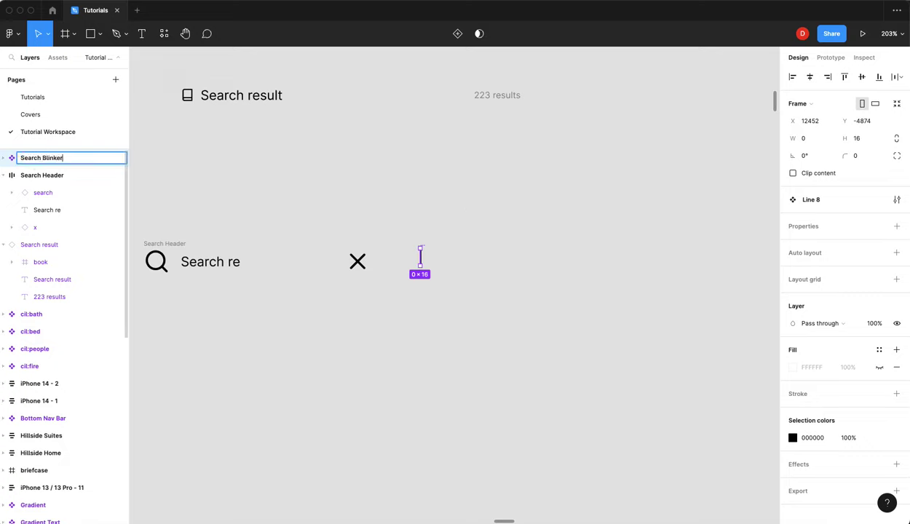
{"action": "key", "text": "Return"}
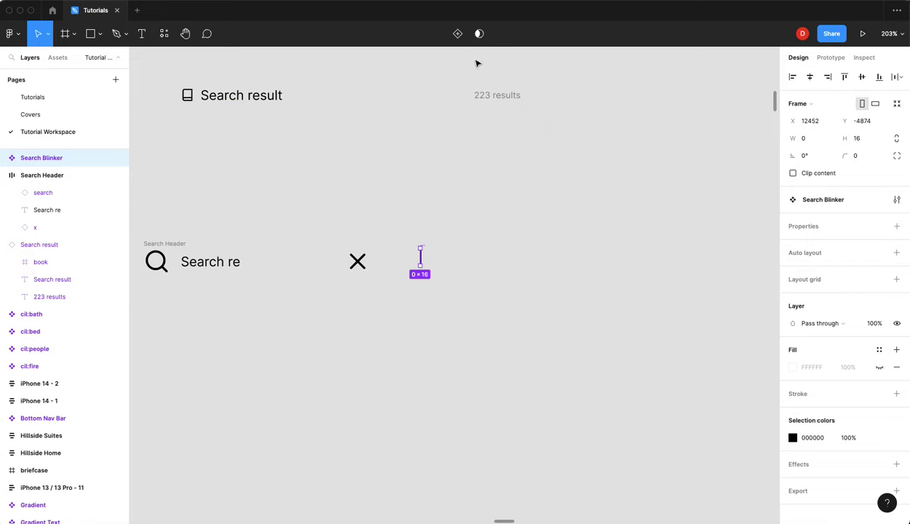
Add a Variant2 to Search Blinker with its line at 10% opacity
{"action": "left_click", "coordinate": [458, 34]}
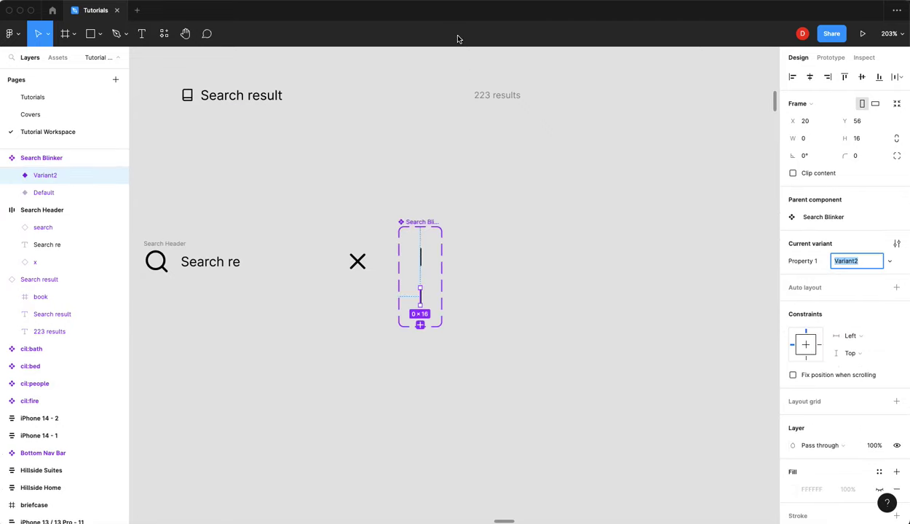
{"action": "left_click", "coordinate": [598, 303]}
{"action": "left_click", "coordinate": [435, 306]}
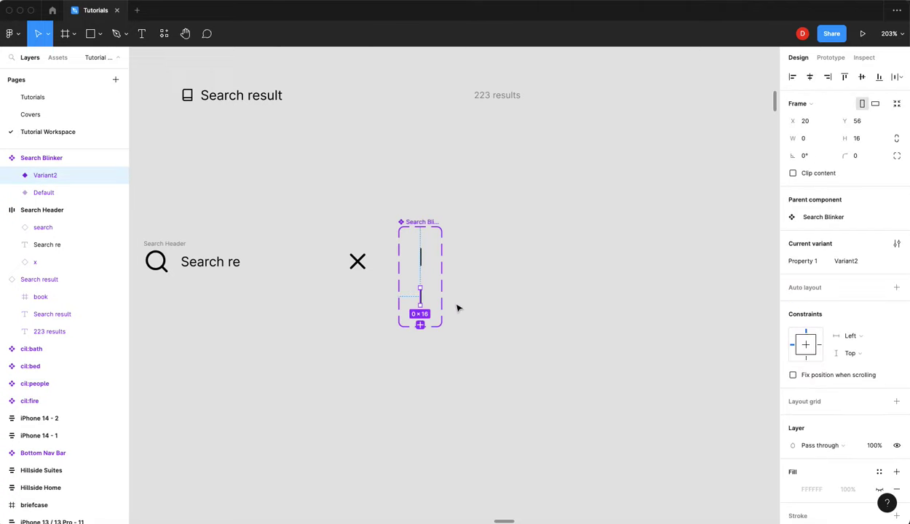
{"action": "key", "text": "1"}
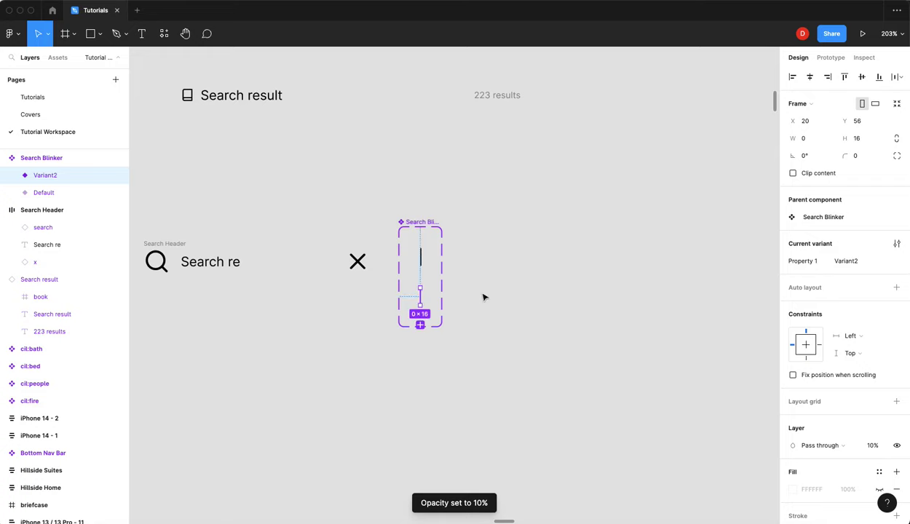
{"action": "left_click", "coordinate": [477, 294]}
{"action": "left_click", "coordinate": [421, 258]}
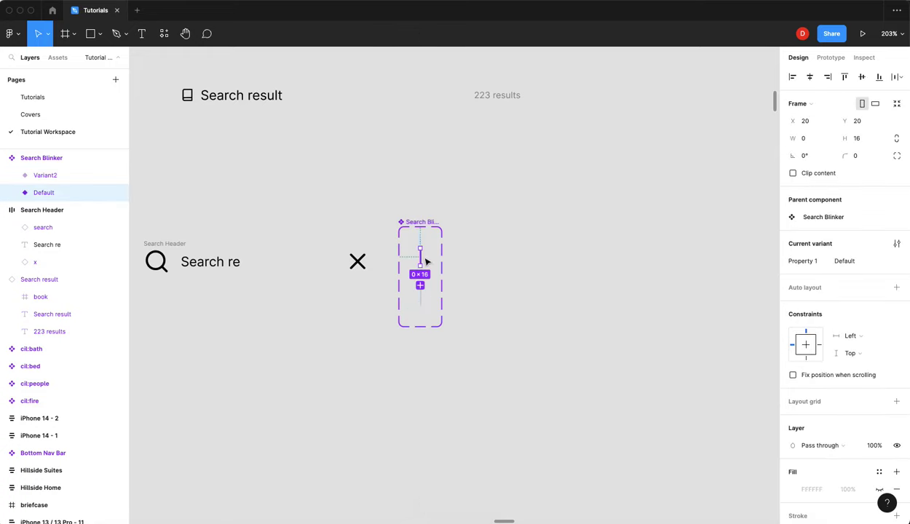
Give the Default variant an After delay interaction with a 1ms delay
{"action": "left_click", "coordinate": [836, 61]}
{"action": "left_click", "coordinate": [823, 81]}
{"action": "left_click", "coordinate": [799, 99]}
{"action": "left_click", "coordinate": [697, 126]}
{"action": "left_click", "coordinate": [694, 261]}
{"action": "left_click", "coordinate": [729, 132]}
{"action": "type", "text": "1"}
{"action": "key", "text": "Return"}
Make Default change to Variant2 using a 200ms dissolve
{"action": "left_click", "coordinate": [677, 143]}
{"action": "left_click", "coordinate": [688, 179]}
{"action": "left_click", "coordinate": [726, 161]}
{"action": "left_click", "coordinate": [737, 175]}
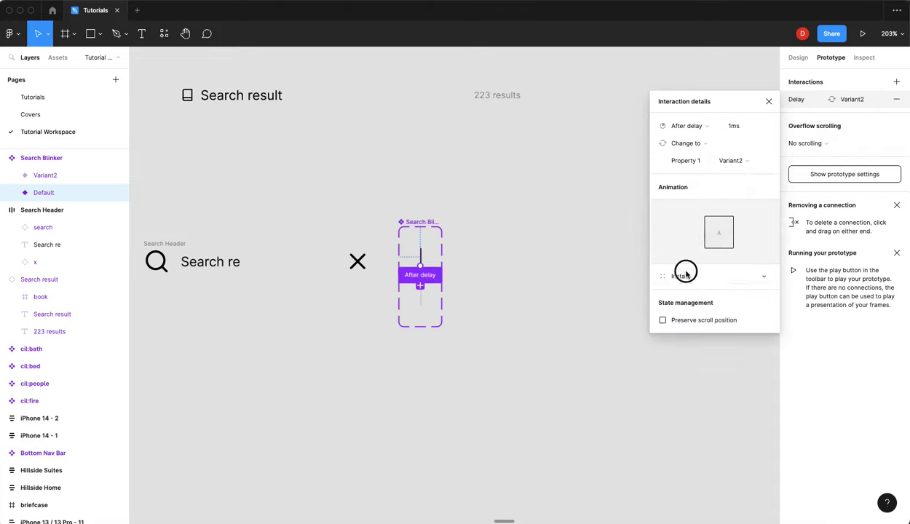
{"action": "left_click", "coordinate": [677, 276]}
{"action": "left_click", "coordinate": [683, 289]}
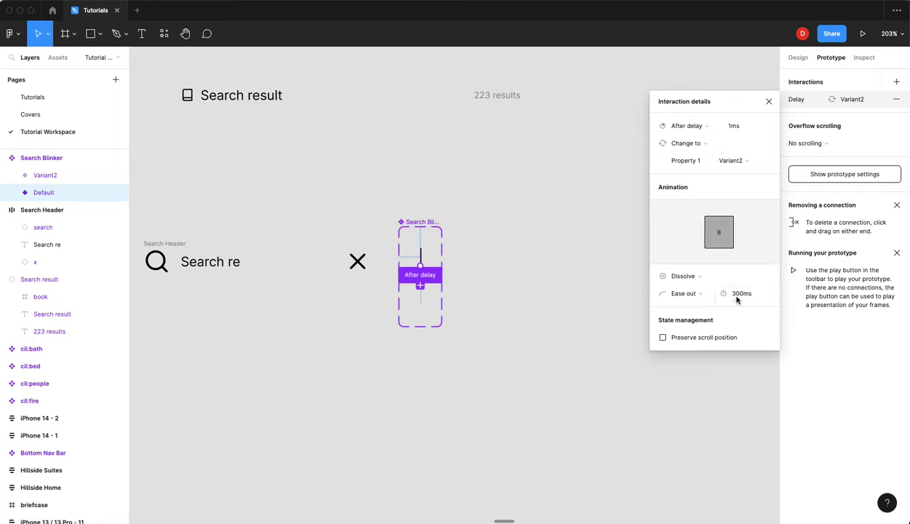
{"action": "left_click", "coordinate": [737, 297]}
{"action": "type", "text": "200"}
{"action": "key", "text": "Return"}
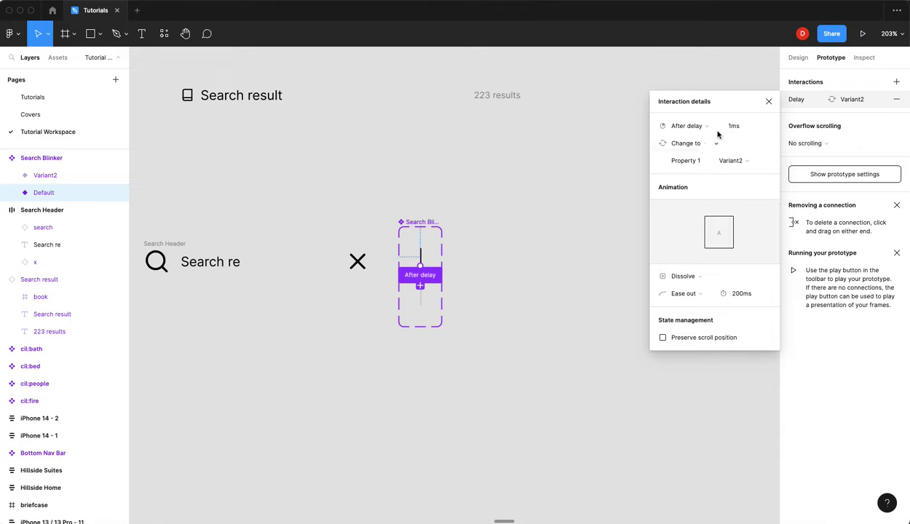
{"action": "left_click", "coordinate": [769, 101]}
Give Variant2 an 800ms After delay interaction that changes back to Default
{"action": "left_click", "coordinate": [421, 297]}
{"action": "left_click", "coordinate": [874, 82]}
{"action": "left_click", "coordinate": [838, 99]}
{"action": "left_click", "coordinate": [699, 126]}
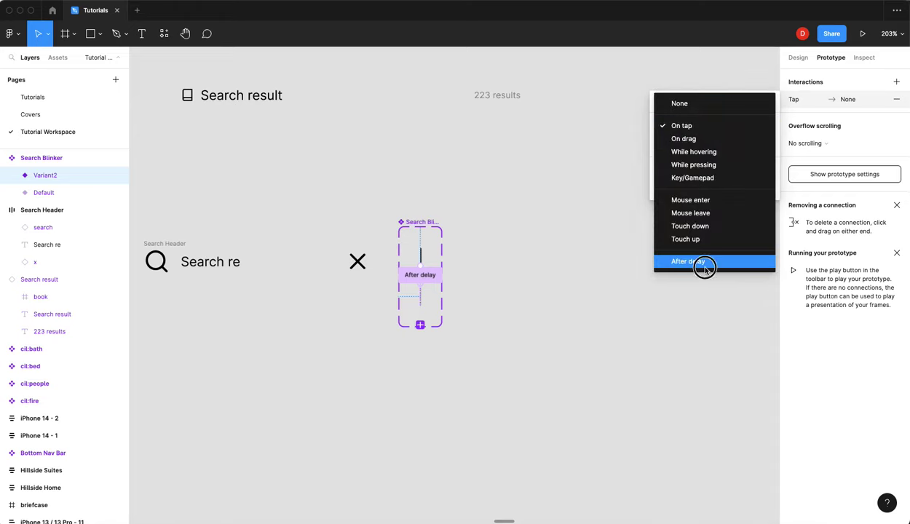
{"action": "left_click", "coordinate": [705, 263]}
{"action": "left_click", "coordinate": [678, 142]}
{"action": "left_click", "coordinate": [687, 178]}
{"action": "left_click", "coordinate": [732, 162]}
{"action": "left_click", "coordinate": [730, 147]}
Animate Variant2's switch with a 200ms ease-out dissolve
{"action": "left_click", "coordinate": [683, 275]}
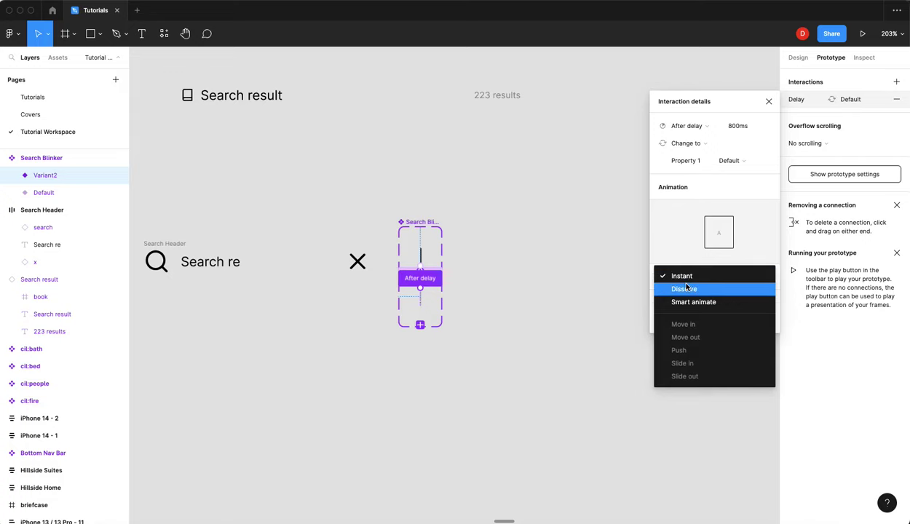
{"action": "left_click", "coordinate": [685, 289]}
{"action": "left_click", "coordinate": [737, 297]}
{"action": "type", "text": "200"}
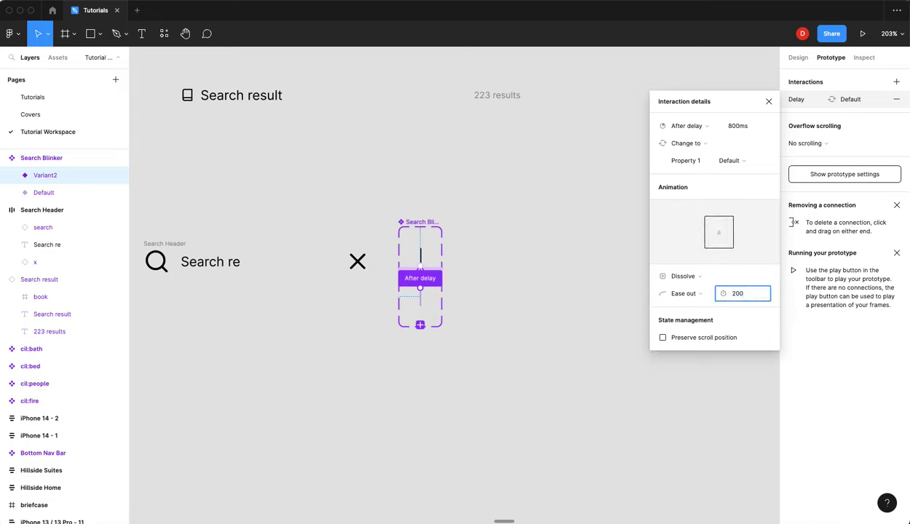
{"action": "key", "text": "Return"}
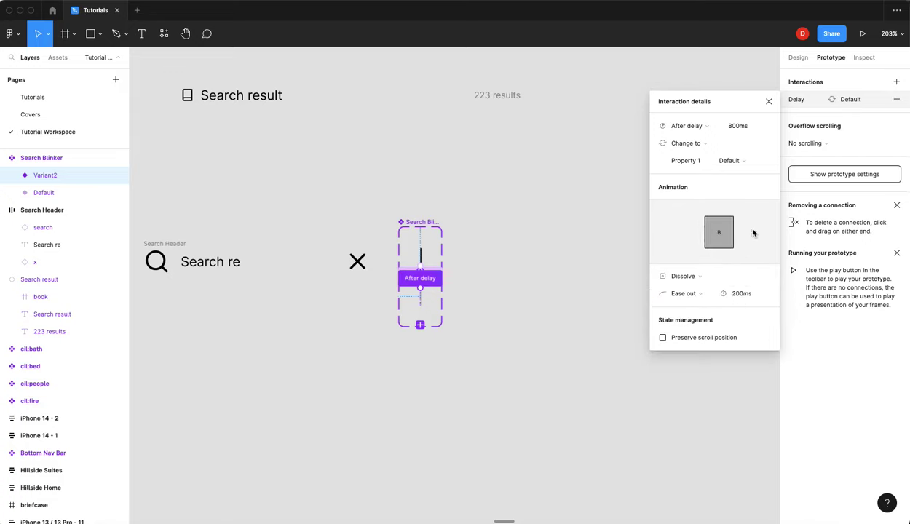
{"action": "left_click", "coordinate": [770, 101]}
{"action": "left_click", "coordinate": [446, 193]}
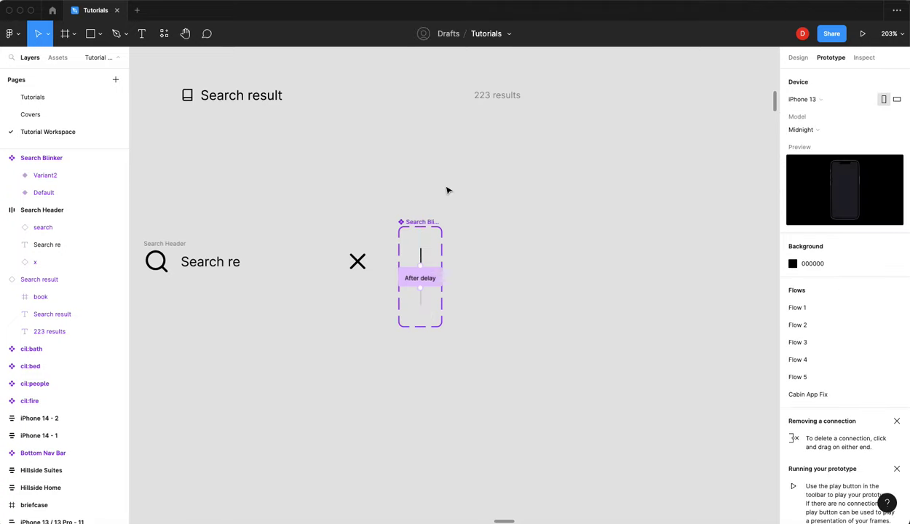
{"action": "left_click", "coordinate": [797, 58]}
Drag a Search Blinker instance from Assets into Search Header, absolutely positioned right after 'Search re'
{"action": "scroll", "coordinate": [575, 184], "scroll_direction": "left", "scroll_amount": 5}
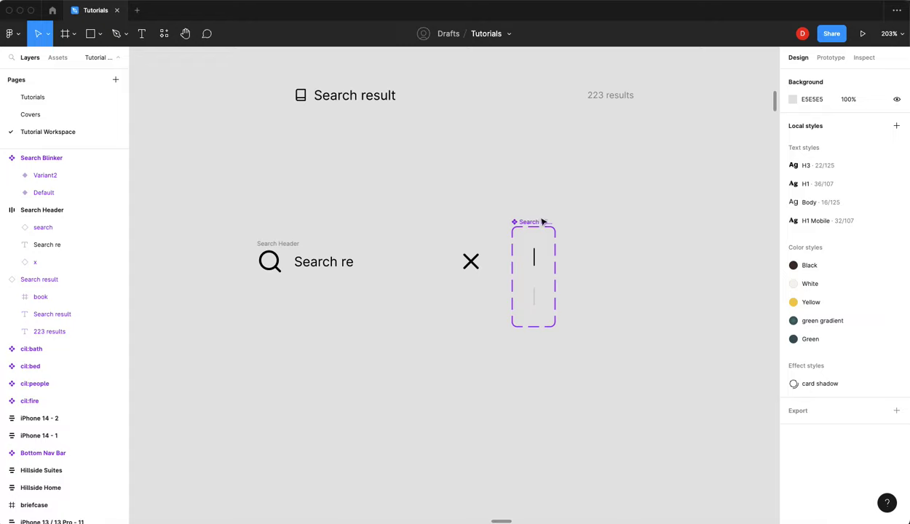
{"action": "left_click_drag", "start_coordinate": [542, 223], "coordinate": [660, 155]}
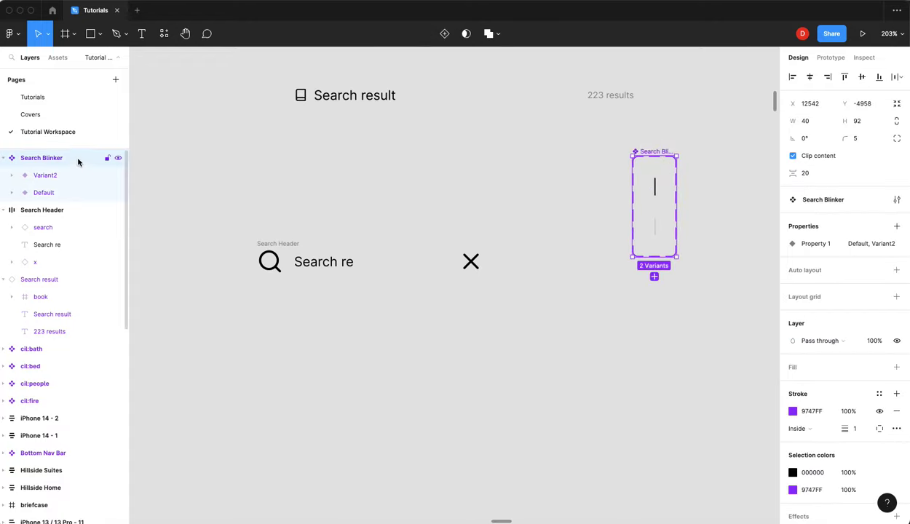
{"action": "left_click", "coordinate": [57, 60]}
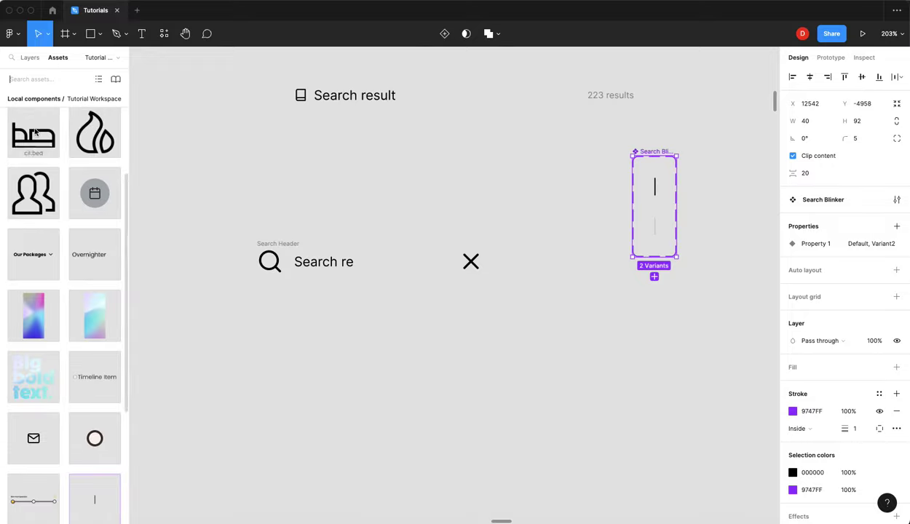
{"action": "scroll", "coordinate": [53, 171], "scroll_direction": "down", "scroll_amount": 5}
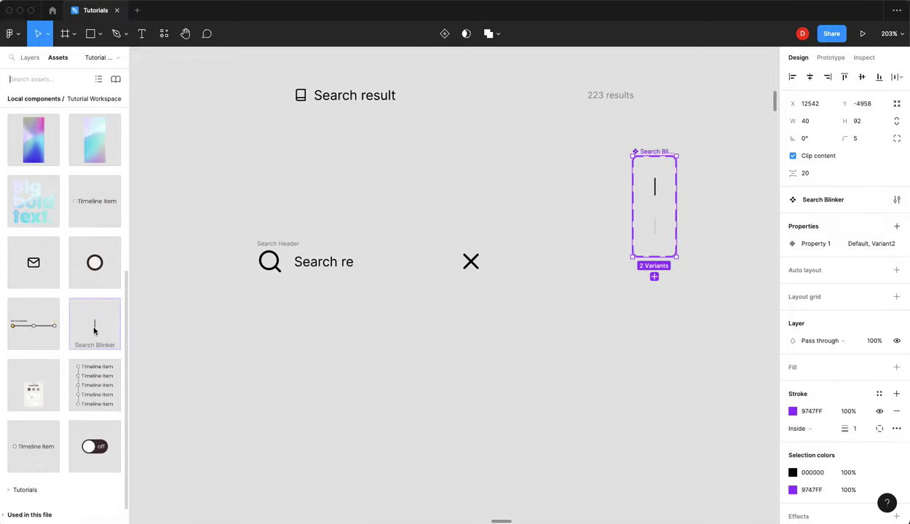
{"action": "left_click_drag", "start_coordinate": [94, 332], "coordinate": [366, 263]}
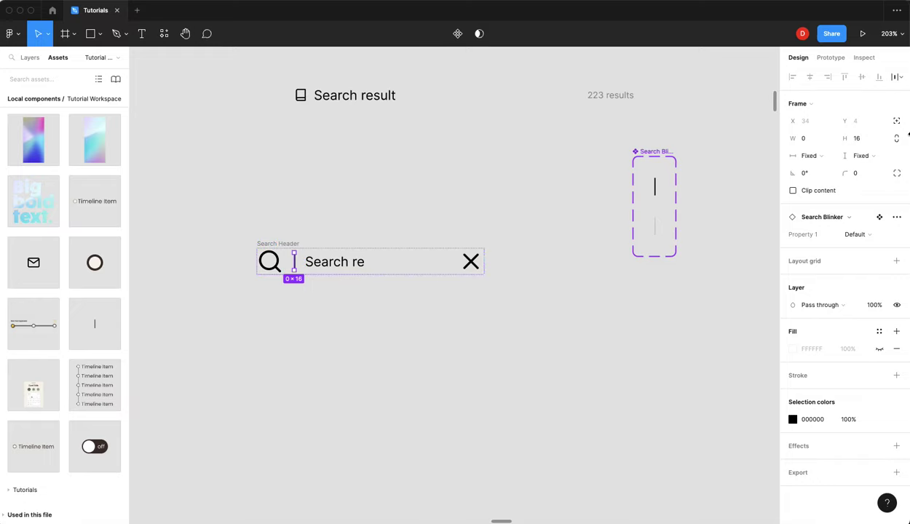
{"action": "left_click", "coordinate": [896, 124]}
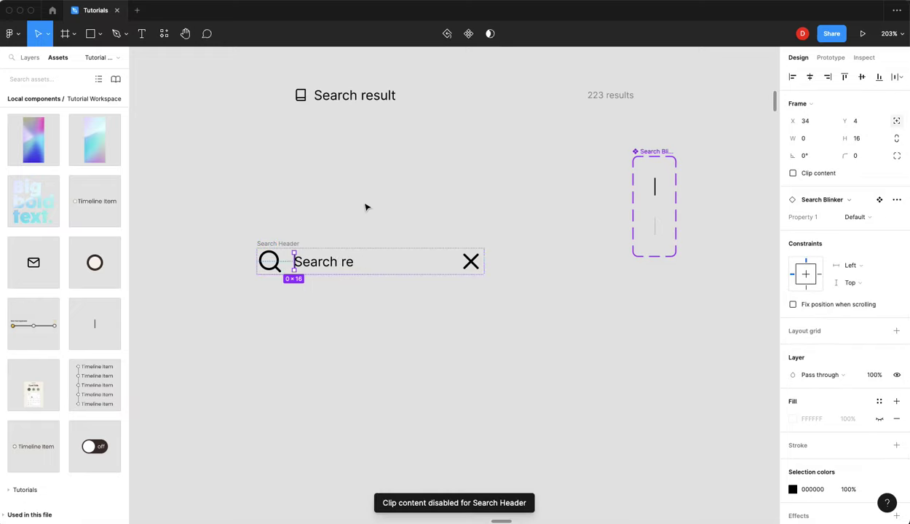
{"action": "key", "text": "shift+Right"}
{"action": "key", "text": "shift+Right"}
{"action": "key", "text": "shift+Right"}
{"action": "key", "text": "shift+Right"}
{"action": "key", "text": "shift+Right"}
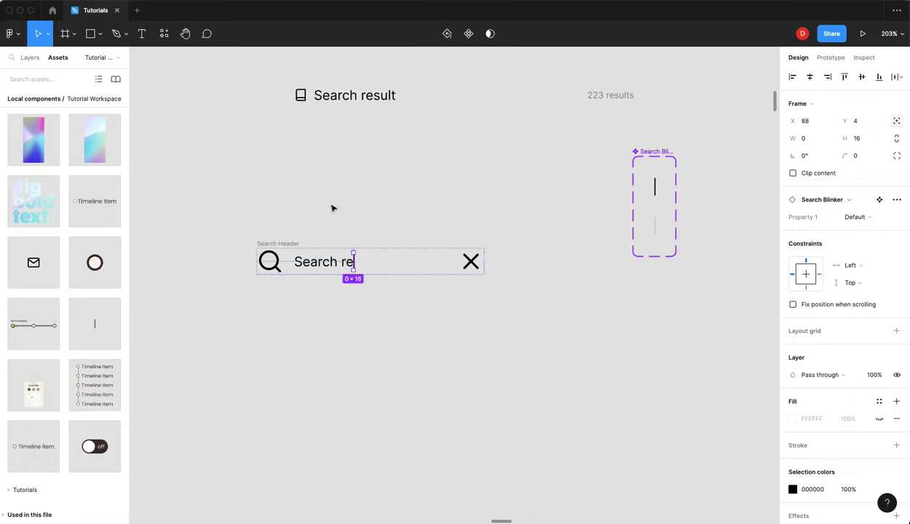
{"action": "left_click", "coordinate": [265, 208]}
{"action": "left_click", "coordinate": [278, 242]}
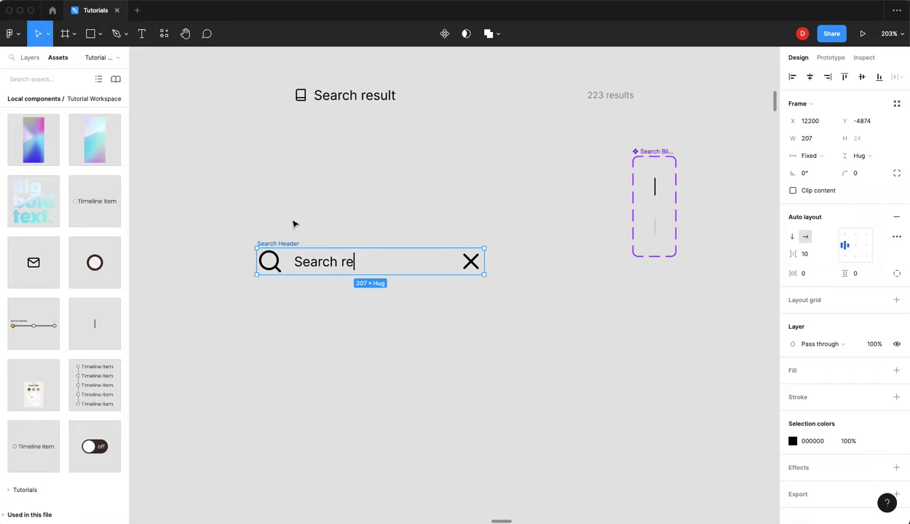
Wrap Search Header in an auto-layout frame with a white fill and corner radius 8
{"action": "key", "text": "shift+a"}
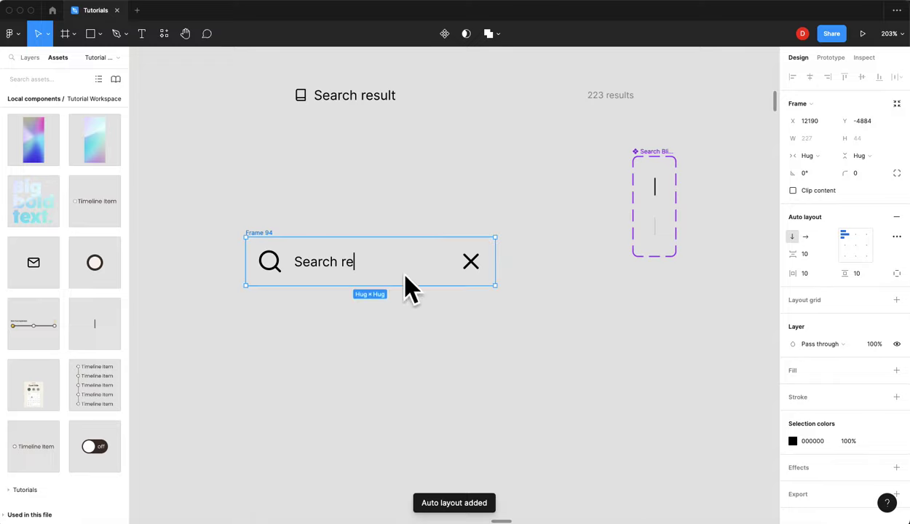
{"action": "left_click", "coordinate": [897, 370]}
{"action": "left_click", "coordinate": [856, 173]}
{"action": "type", "text": "8"}
{"action": "key", "text": "Return"}
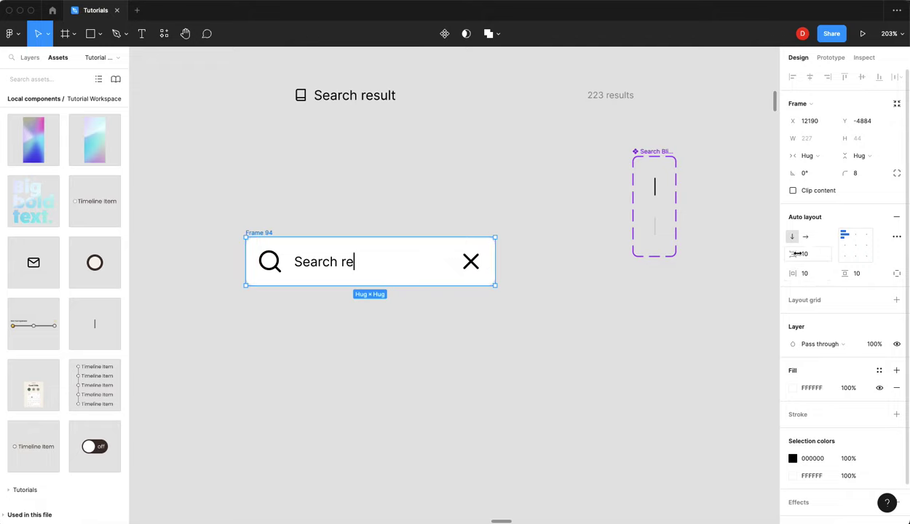
Give the outer frame a fixed width of 350 and move it left
{"action": "left_click", "coordinate": [807, 156]}
{"action": "left_click", "coordinate": [807, 143]}
{"action": "left_click", "coordinate": [808, 137]}
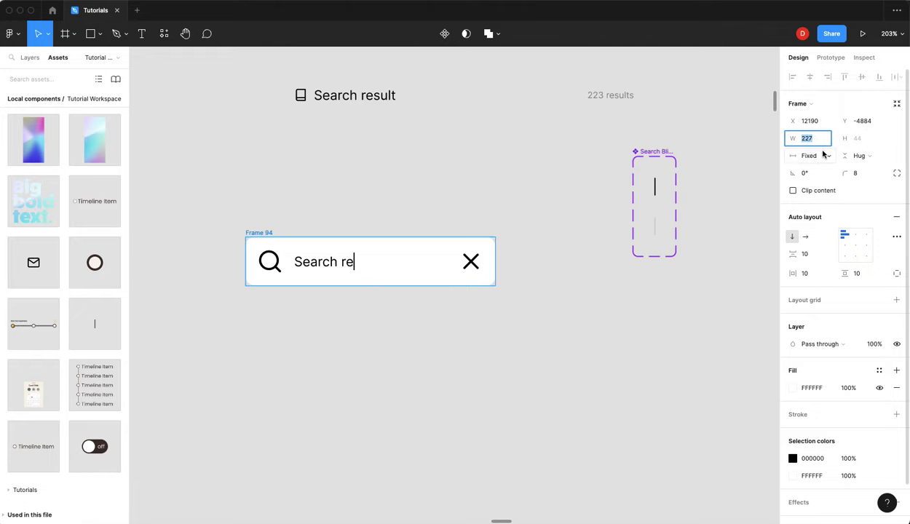
{"action": "type", "text": "350"}
{"action": "key", "text": "Return"}
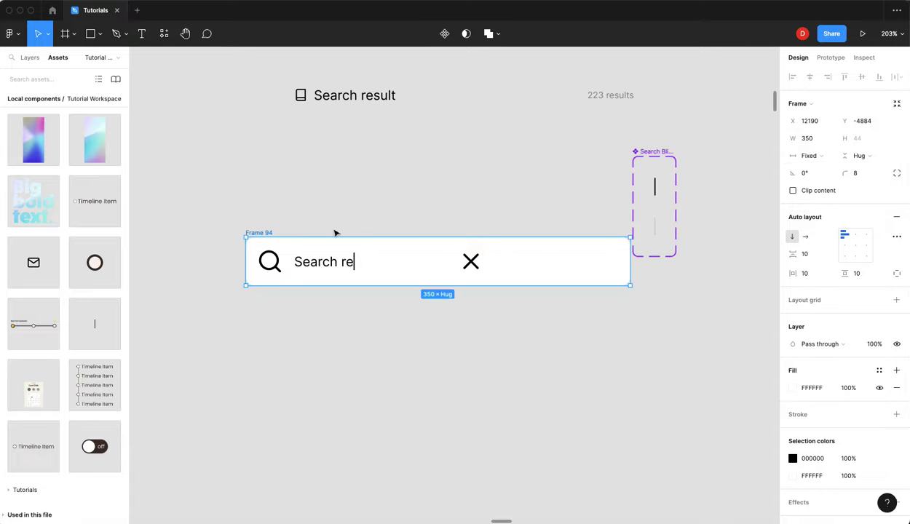
{"action": "left_click_drag", "start_coordinate": [252, 229], "coordinate": [188, 229]}
Make the inner Search Header fill the container width and turn on Clip content for the frame
{"action": "left_click", "coordinate": [243, 255]}
{"action": "left_click", "coordinate": [799, 159]}
{"action": "left_click", "coordinate": [809, 180]}
{"action": "left_click", "coordinate": [388, 195]}
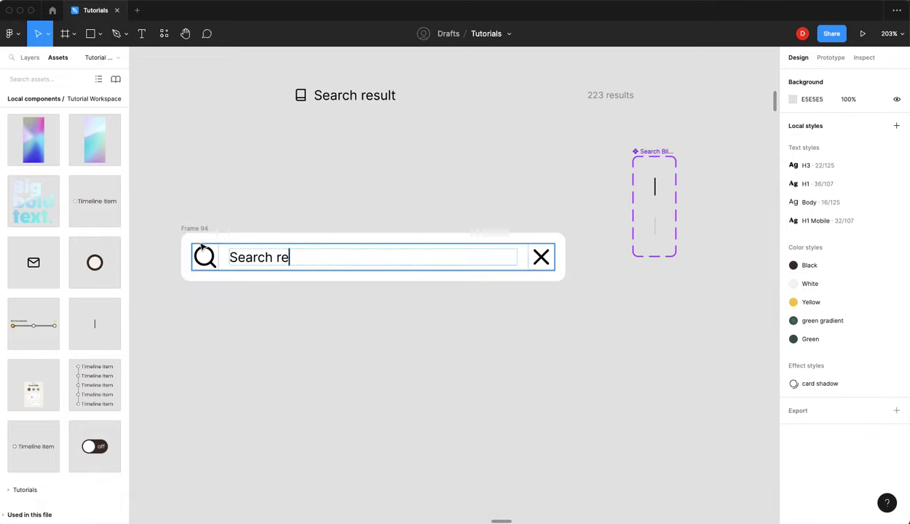
{"action": "left_click", "coordinate": [200, 229]}
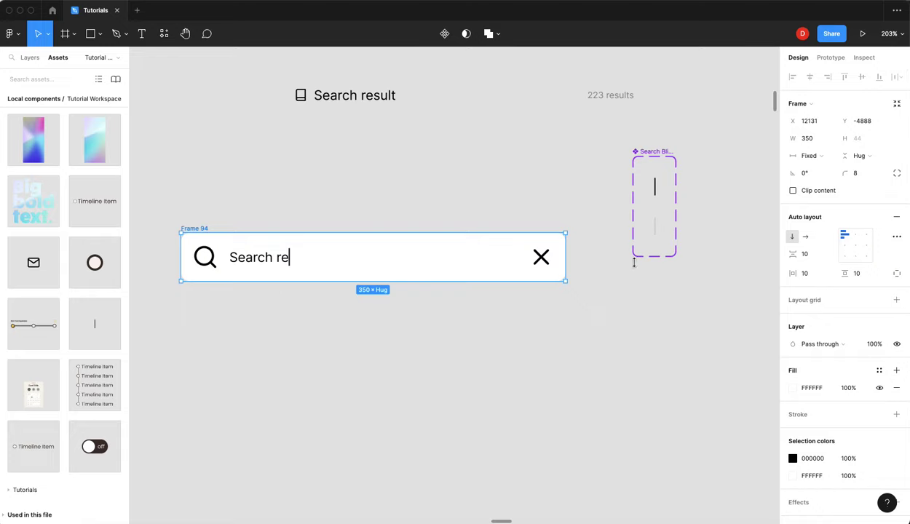
{"action": "left_click", "coordinate": [791, 190]}
{"action": "scroll", "coordinate": [521, 363], "scroll_direction": "right", "scroll_amount": 1}
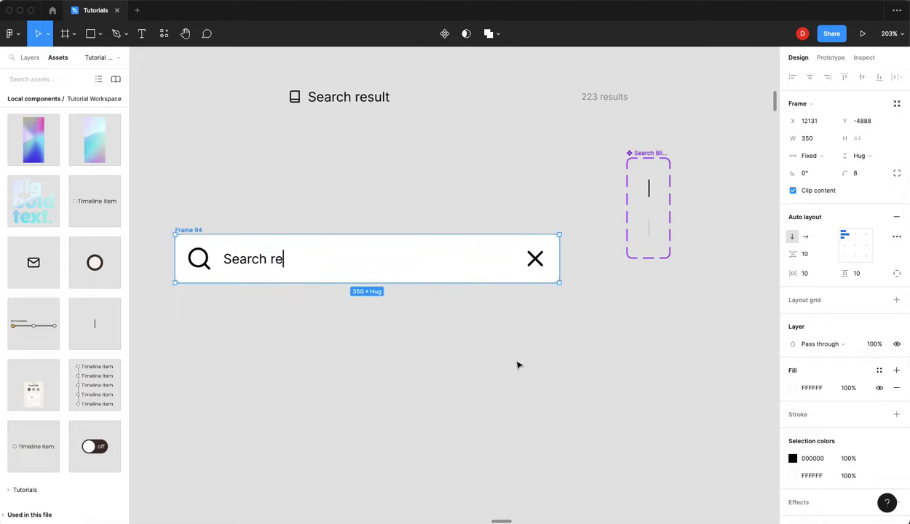
Rename the outer frame to 'Tutorial Search Bar'
{"action": "double_click", "coordinate": [187, 230]}
{"action": "key", "text": "BackSpace"}
{"action": "type", "text": "Turorial Search"}
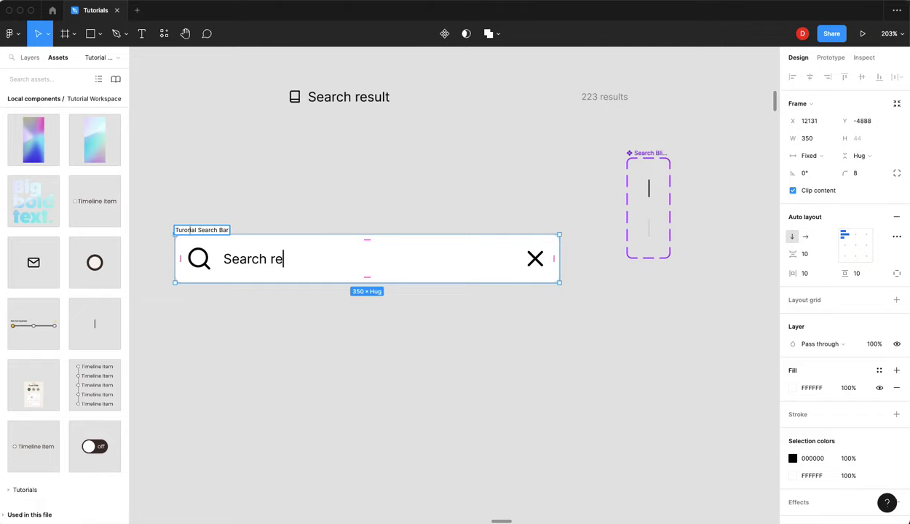
{"action": "left_click", "coordinate": [184, 231]}
{"action": "key", "text": "Delete"}
{"action": "type", "text": "t"}
{"action": "key", "text": "Return"}
{"action": "scroll", "coordinate": [226, 278], "scroll_direction": "right", "scroll_amount": 1}
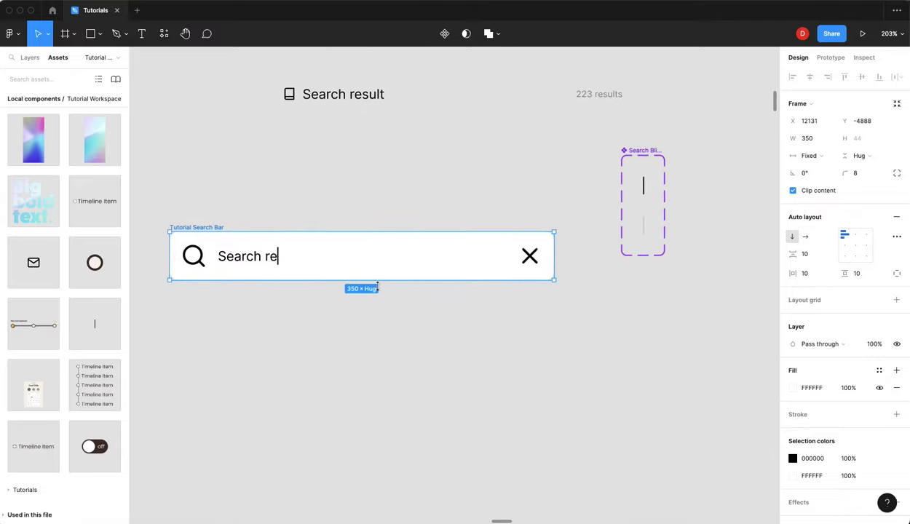
{"action": "left_click", "coordinate": [235, 342]}
{"action": "scroll", "coordinate": [235, 342], "scroll_direction": "up", "scroll_amount": 1}
Draw a divider line under the search text, stretched to fill the bar at 20% opacity
{"action": "key", "text": "l"}
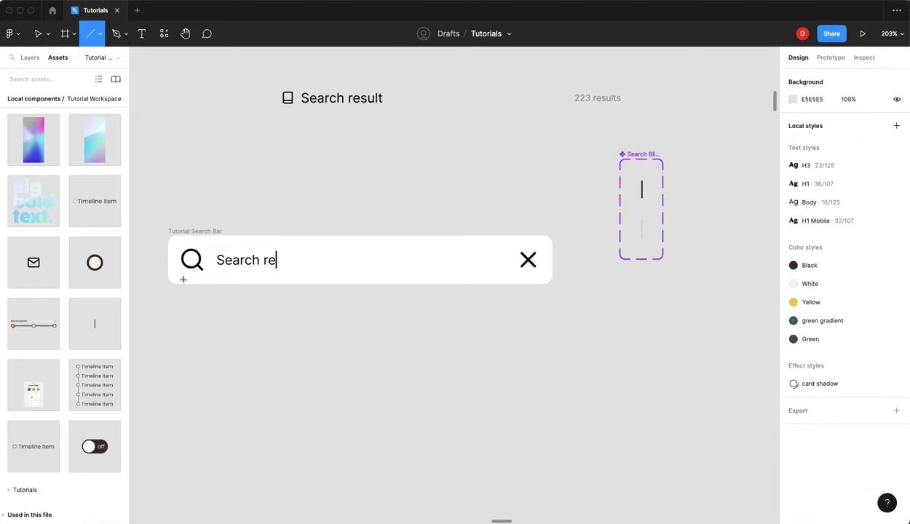
{"action": "left_click_drag", "start_coordinate": [181, 280], "coordinate": [347, 284]}
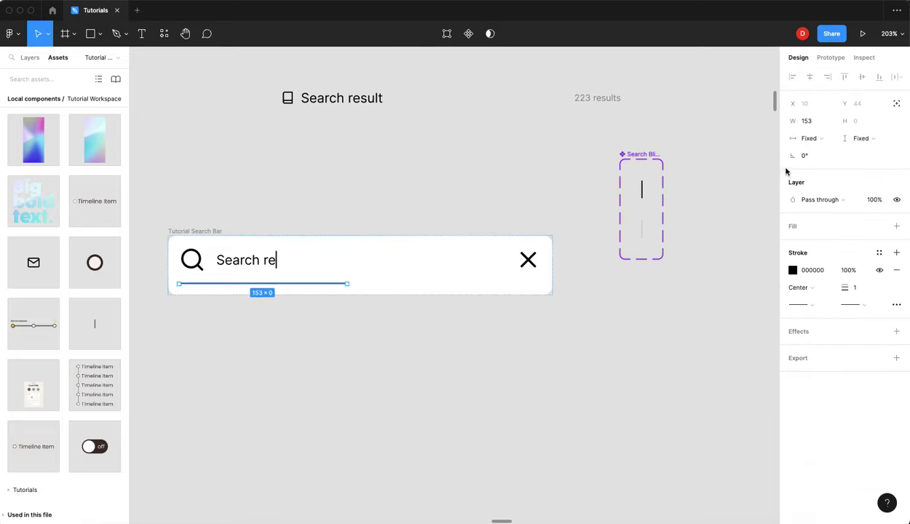
{"action": "left_click", "coordinate": [804, 145]}
{"action": "left_click", "coordinate": [809, 152]}
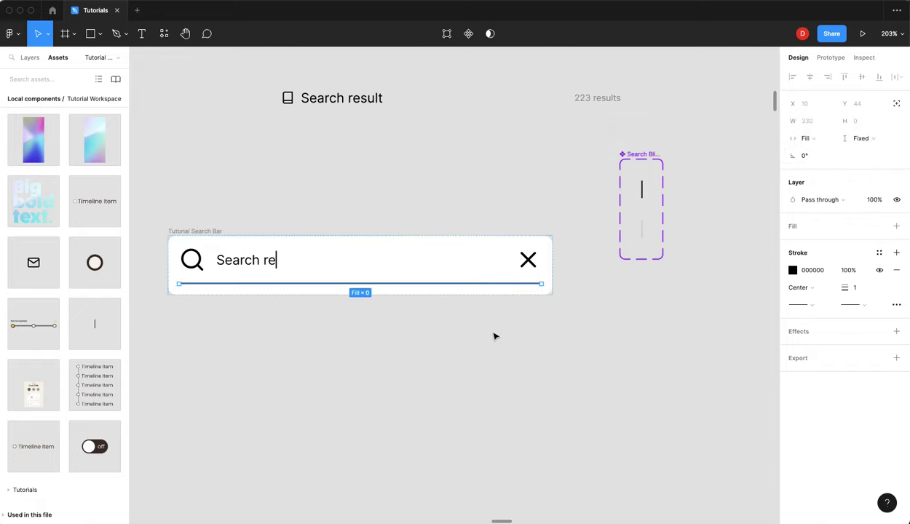
{"action": "key", "text": "2"}
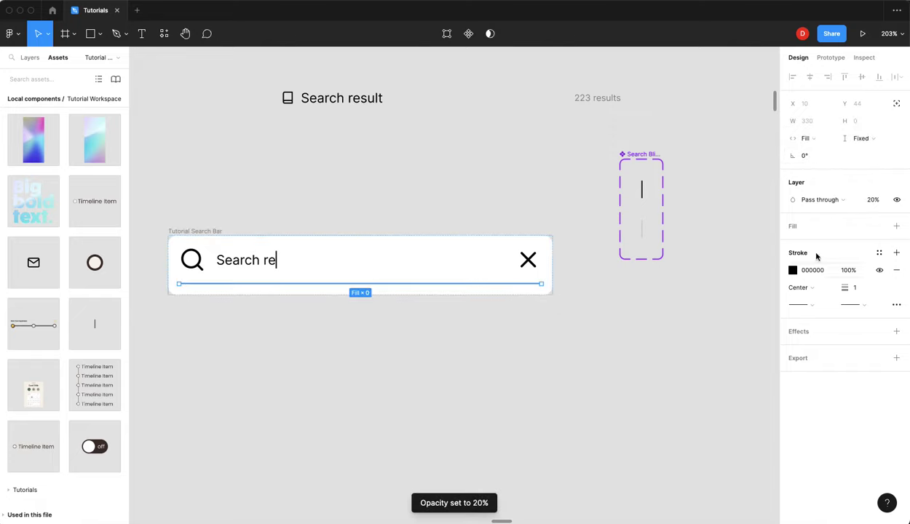
{"action": "left_click", "coordinate": [249, 371]}
Move the Search result row into the bar below the divider, fill its width, and duplicate it
{"action": "left_click", "coordinate": [328, 110]}
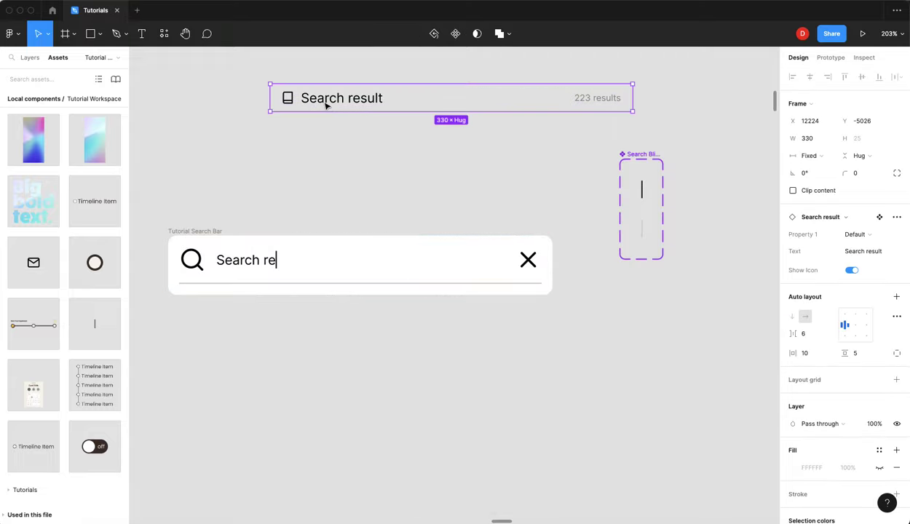
{"action": "left_click_drag", "start_coordinate": [327, 105], "coordinate": [241, 293]}
{"action": "left_click", "coordinate": [808, 155]}
{"action": "left_click", "coordinate": [817, 183]}
{"action": "key", "text": "super+d"}
{"action": "key", "text": "super+d"}
{"action": "key", "text": "super+d"}
{"action": "key", "text": "super+d"}
{"action": "key", "text": "super+d"}
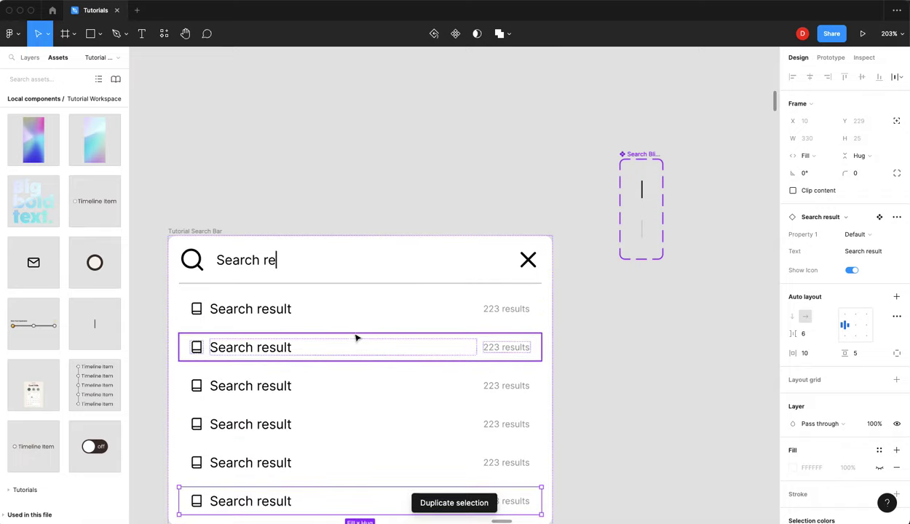
Wrap the six result rows in an auto-layout frame with Clip content on
{"action": "scroll", "coordinate": [357, 337], "scroll_direction": "down", "scroll_amount": 3}
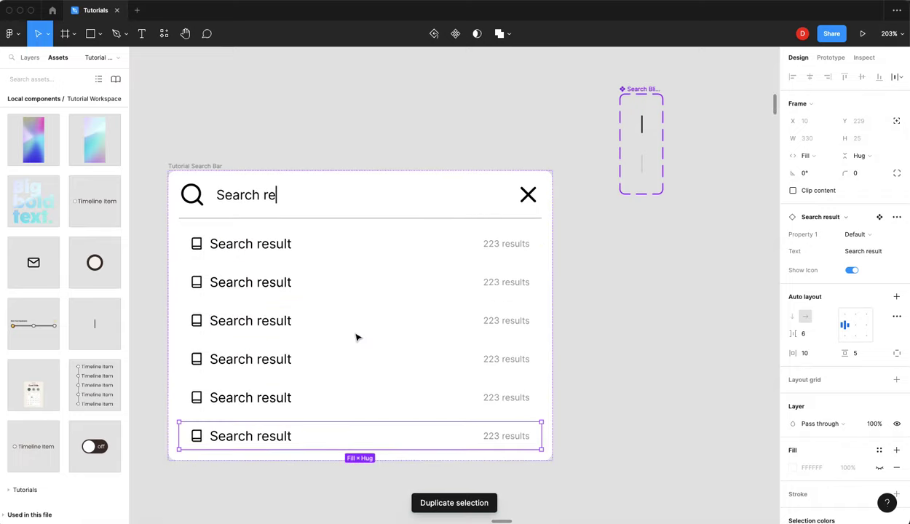
{"action": "left_click", "coordinate": [268, 400], "text": "shift"}
{"action": "left_click", "coordinate": [264, 362], "text": "shift"}
{"action": "left_click", "coordinate": [260, 321], "text": "shift"}
{"action": "left_click", "coordinate": [260, 292], "text": "shift"}
{"action": "left_click", "coordinate": [273, 247], "text": "shift"}
{"action": "key", "text": "shift+a"}
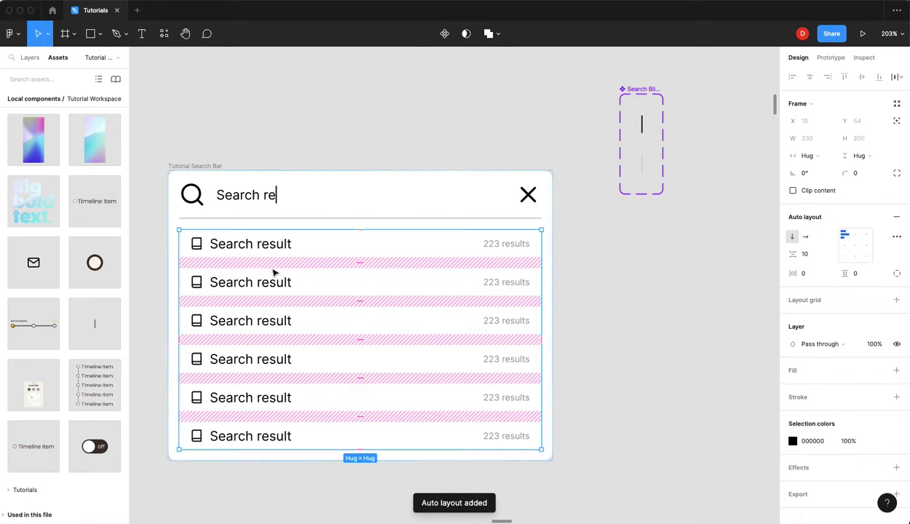
{"action": "left_click", "coordinate": [793, 190]}
Rename the new Frame 94 layer to 'Results'
{"action": "left_click", "coordinate": [32, 58]}
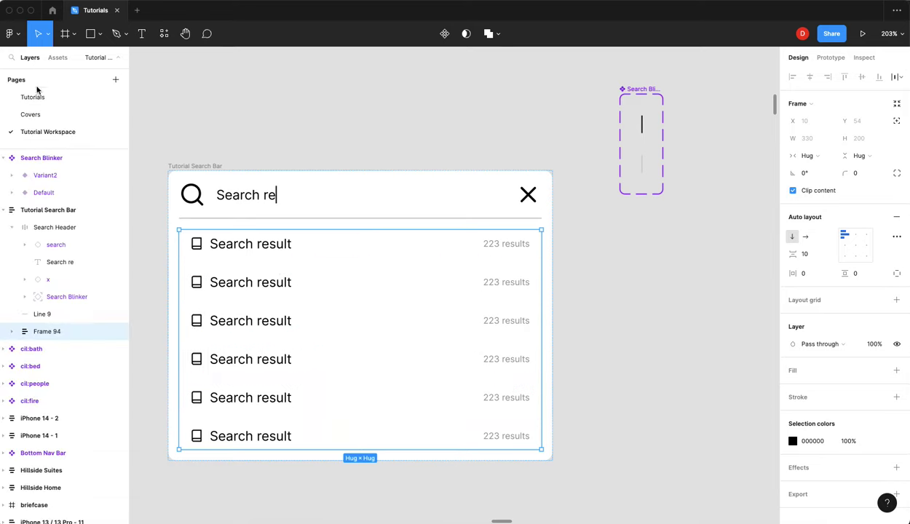
{"action": "double_click", "coordinate": [56, 332]}
{"action": "type", "text": "Results"}
{"action": "key", "text": "Return"}
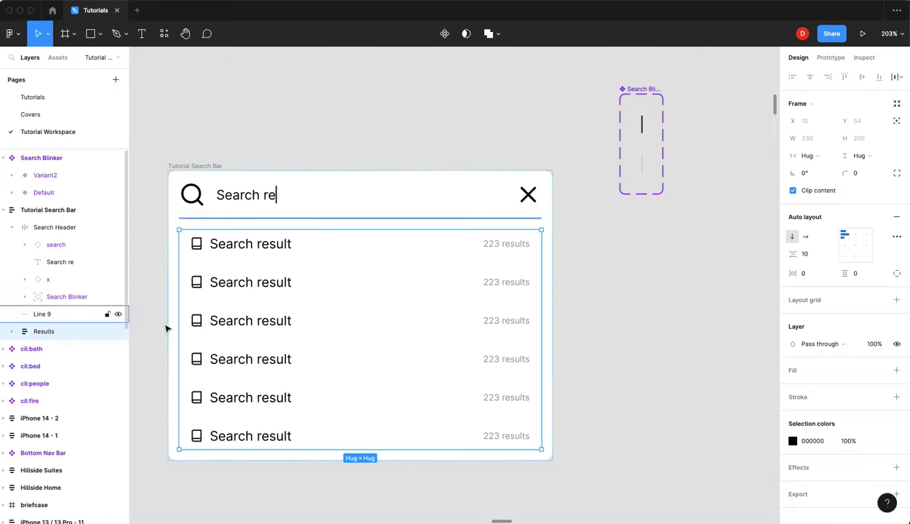
{"action": "left_click", "coordinate": [606, 354]}
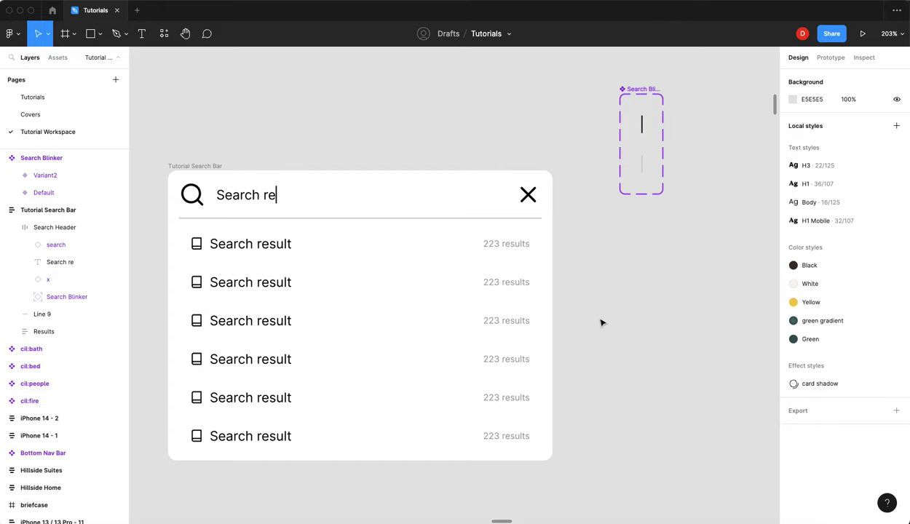
Turn the Tutorial Search Bar frame into a component set with variants
{"action": "left_click", "coordinate": [214, 167]}
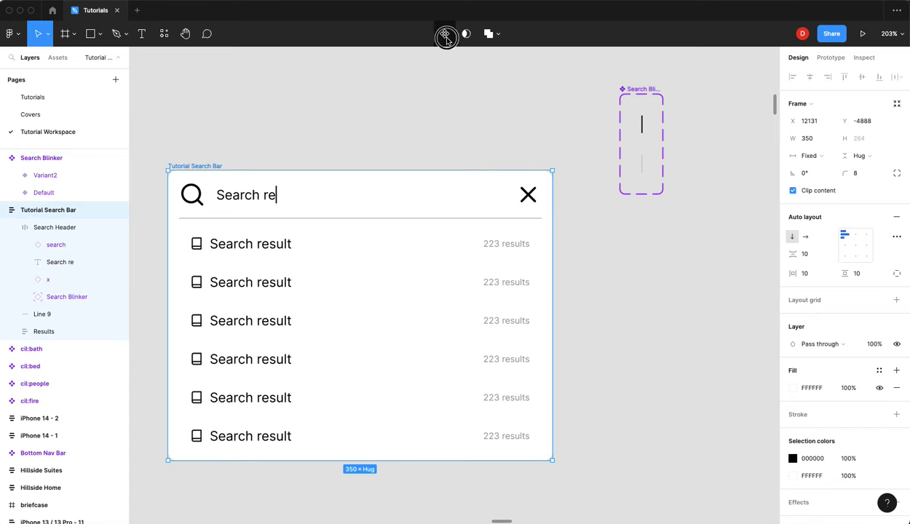
{"action": "scroll", "coordinate": [353, 114], "scroll_direction": "down", "scroll_amount": 2}
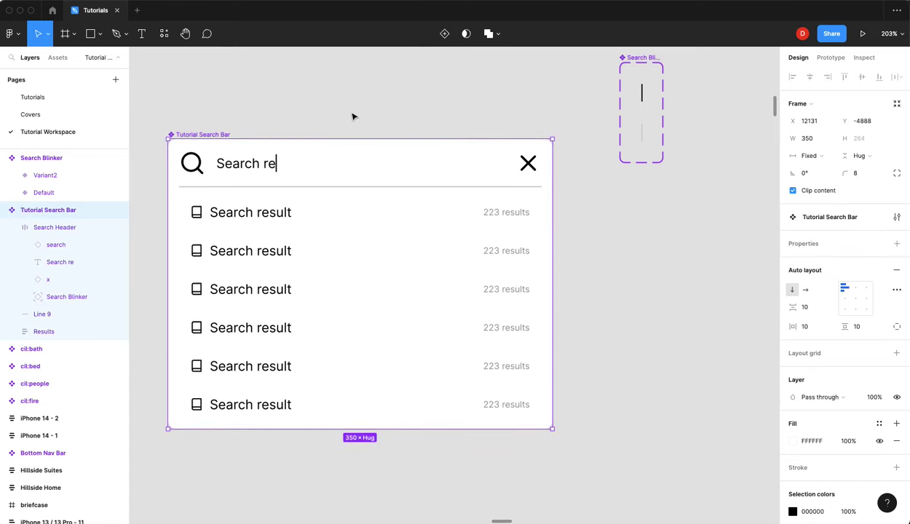
{"action": "left_click", "coordinate": [445, 34]}
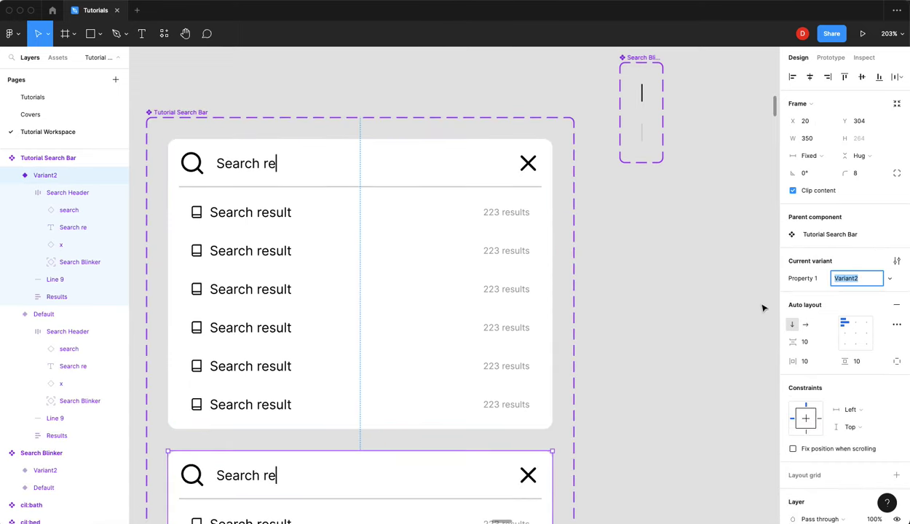
Name the second variant 'Open Bar' and check the header-to-results spacing
{"action": "type", "text": "Open Bar"}
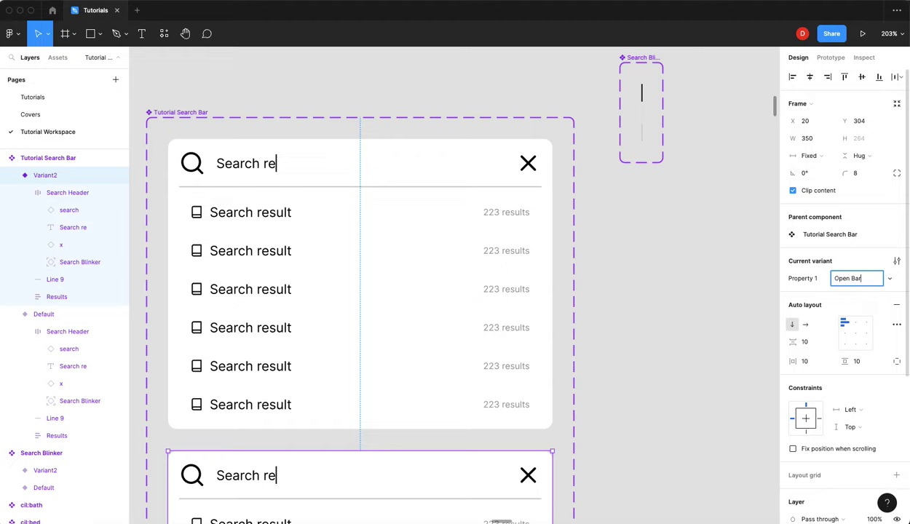
{"action": "key", "text": "Return"}
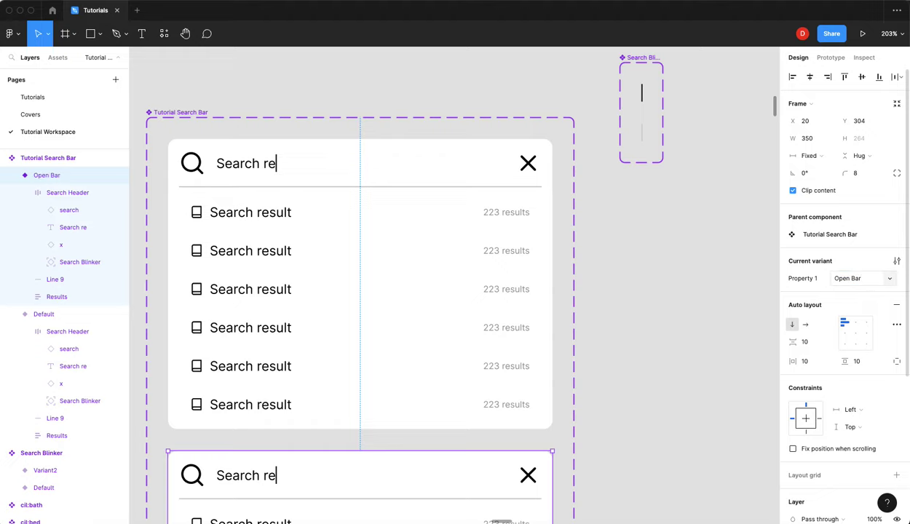
{"action": "scroll", "coordinate": [399, 288], "scroll_direction": "down", "scroll_amount": 5}
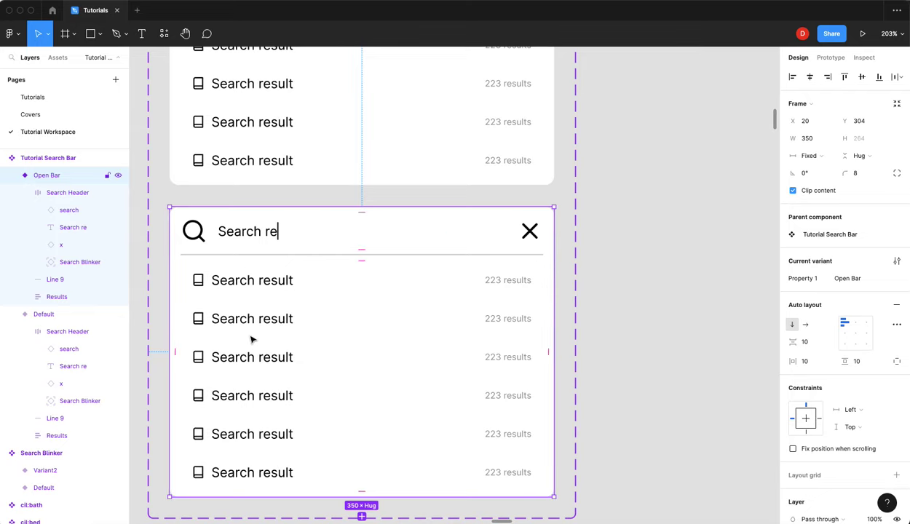
{"action": "scroll", "coordinate": [252, 340], "scroll_direction": "up", "scroll_amount": 1}
{"action": "scroll", "coordinate": [254, 342], "scroll_direction": "down", "scroll_amount": 1}
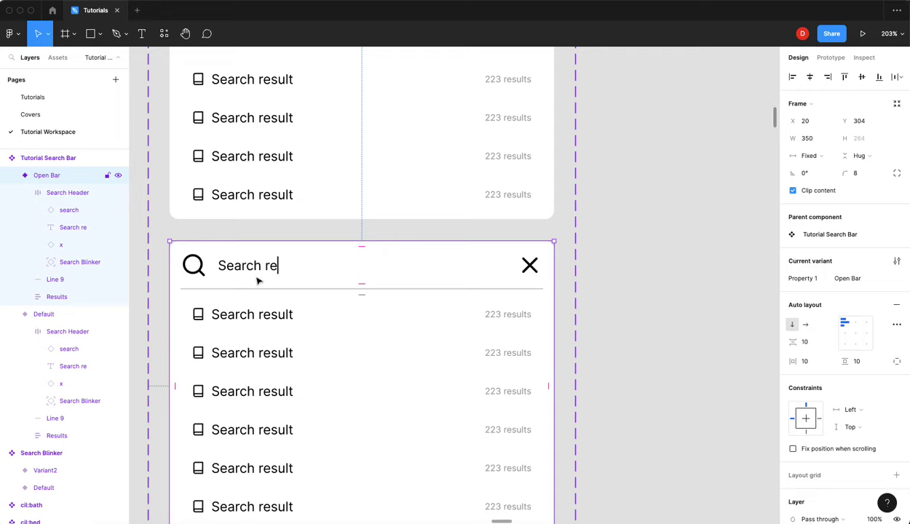
{"action": "left_click", "coordinate": [285, 293]}
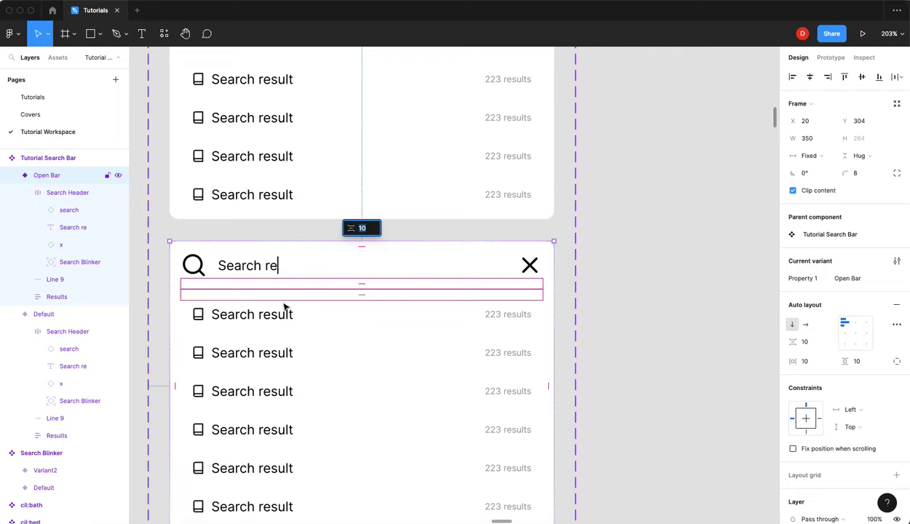
Hide the Open Bar variant's divider line
{"action": "left_click", "coordinate": [81, 281]}
{"action": "left_click", "coordinate": [897, 245]}
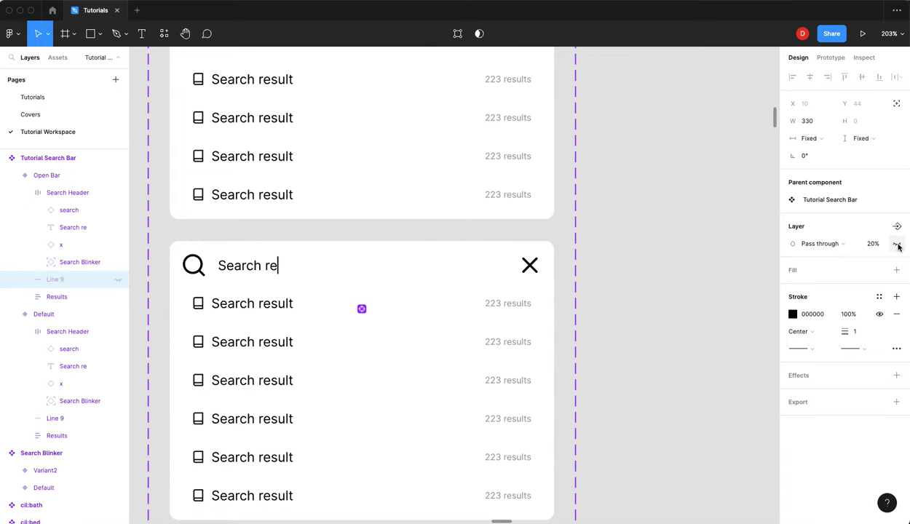
{"action": "left_click", "coordinate": [269, 336]}
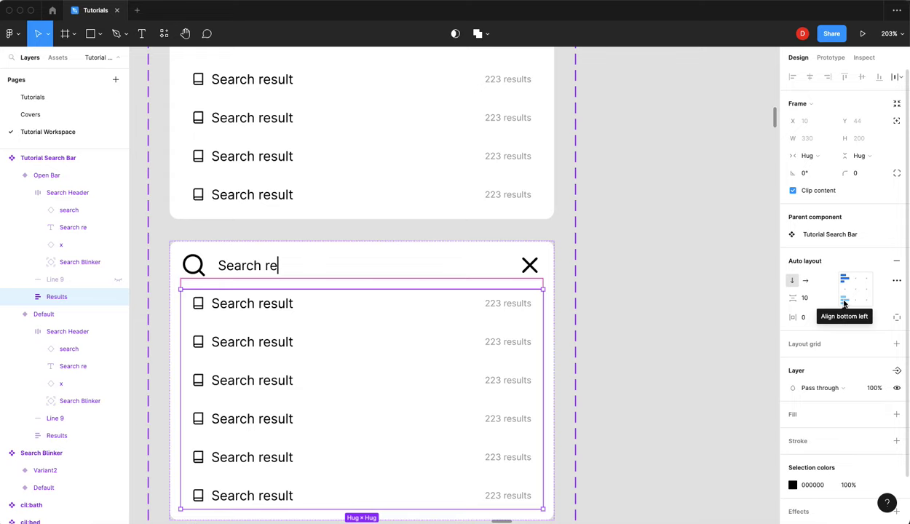
Align the Results frame bottom-left and collapse it to 1 px high
{"action": "left_click", "coordinate": [289, 190]}
{"action": "left_click", "coordinate": [290, 189]}
{"action": "left_click", "coordinate": [845, 299]}
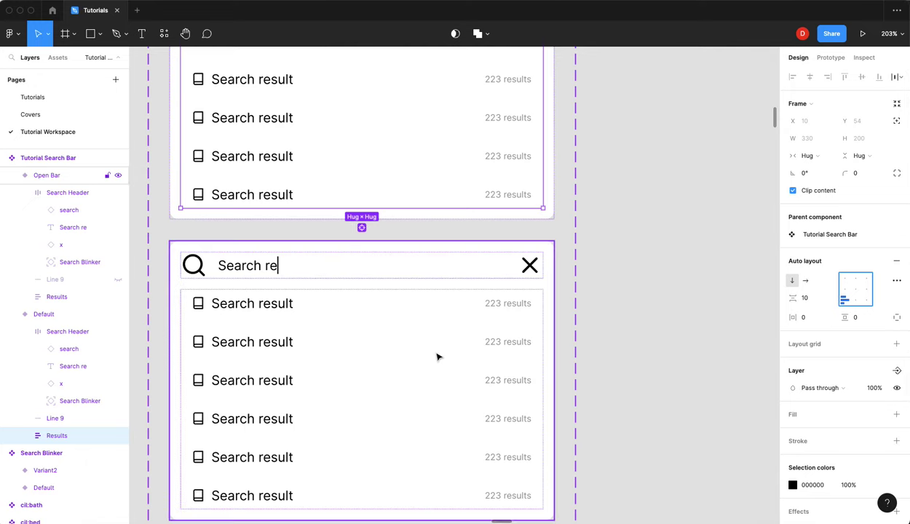
{"action": "left_click", "coordinate": [405, 369]}
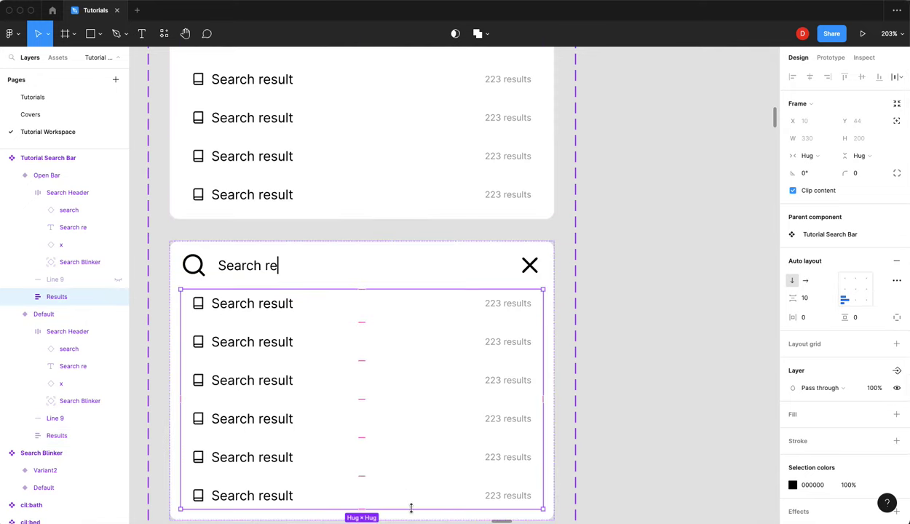
{"action": "left_click_drag", "start_coordinate": [412, 508], "coordinate": [398, 295]}
{"action": "left_click", "coordinate": [863, 140]}
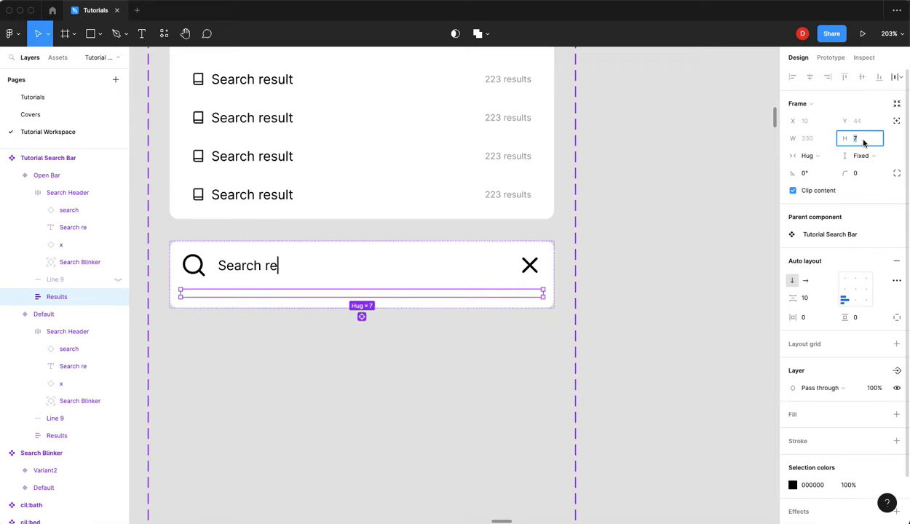
{"action": "key", "text": "Return"}
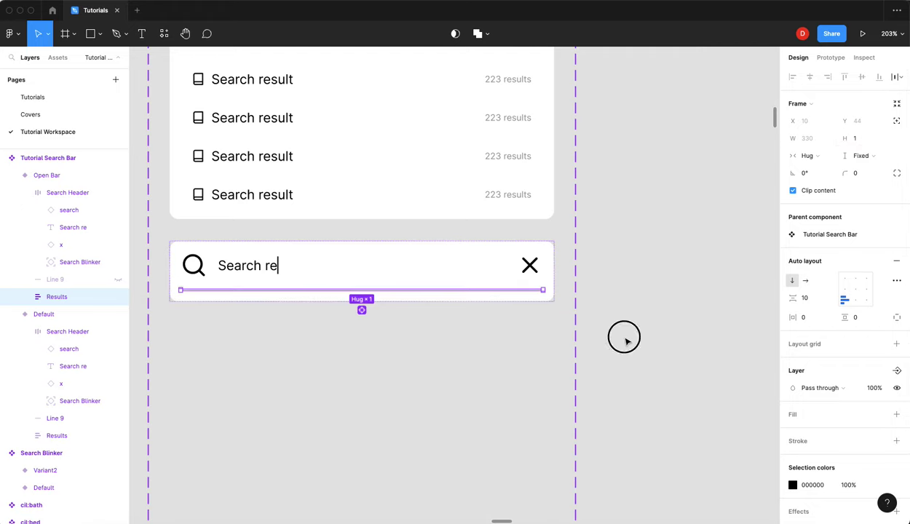
{"action": "left_click", "coordinate": [622, 334]}
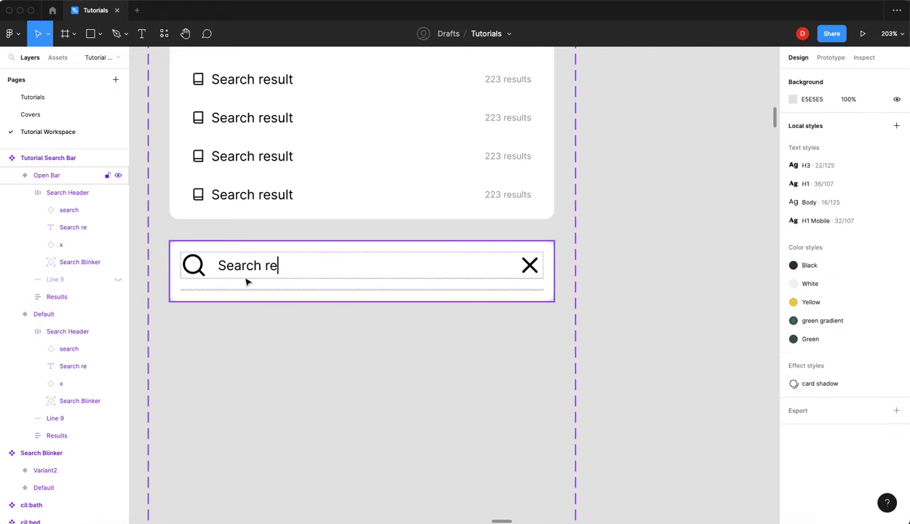
Reduce the Open Bar variant's item spacing from 10 to 1
{"action": "left_click", "coordinate": [287, 243]}
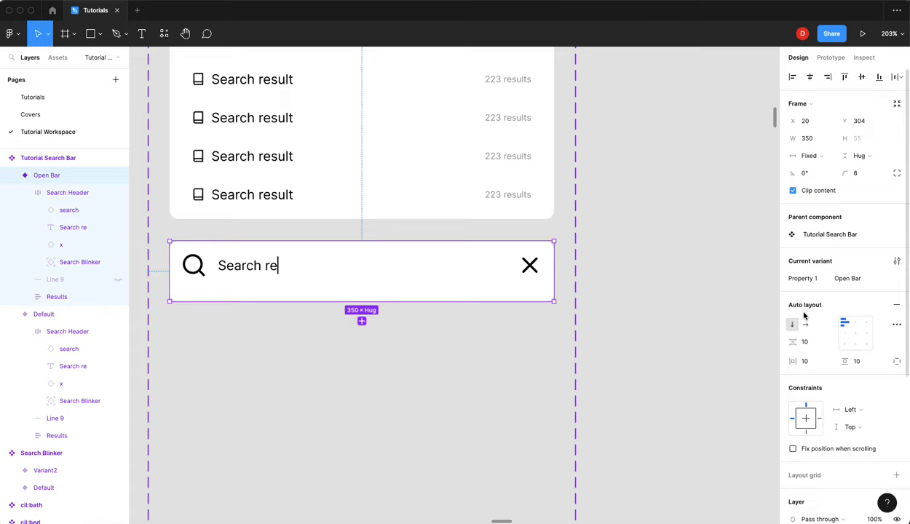
{"action": "left_click_drag", "start_coordinate": [793, 342], "coordinate": [783, 343]}
{"action": "left_click", "coordinate": [618, 315]}
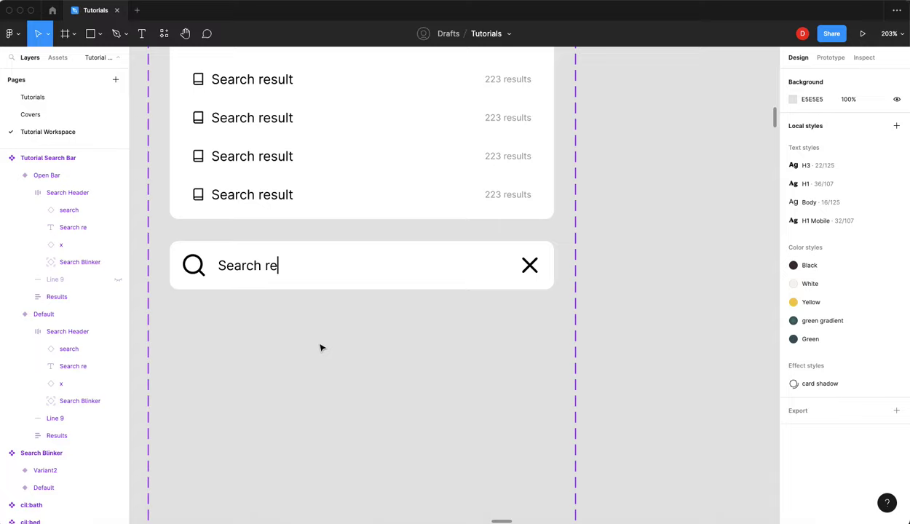
Fade the 'Search...' placeholder text to 30% opacity
{"action": "double_click", "coordinate": [249, 266]}
{"action": "double_click", "coordinate": [248, 267]}
{"action": "type", "text": "Search"}
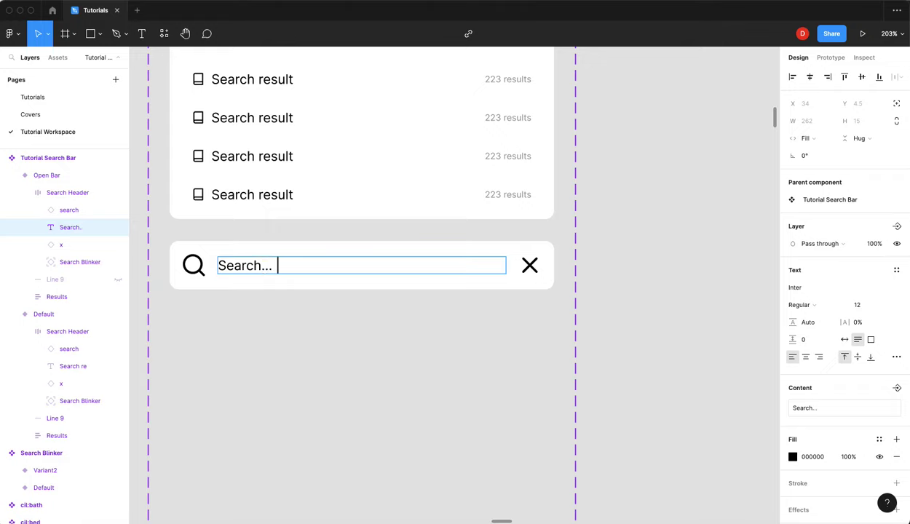
{"action": "type", "text": "...1`"}
{"action": "key", "text": "BackSpace"}
{"action": "type", "text": "\\"}
{"action": "key", "text": "Escape"}
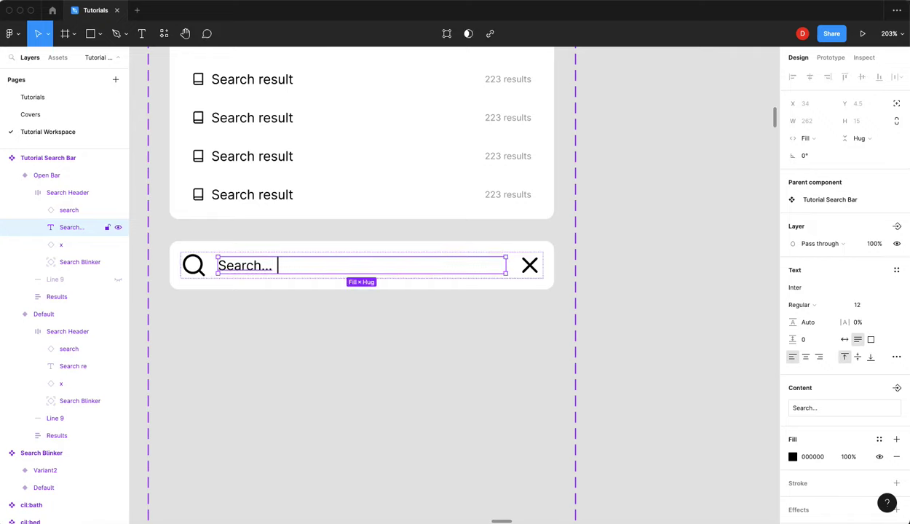
{"action": "key", "text": "3"}
{"action": "left_click", "coordinate": [272, 319]}
Move the Search Blinker left to the start of the field, then zoom out
{"action": "left_click", "coordinate": [278, 266]}
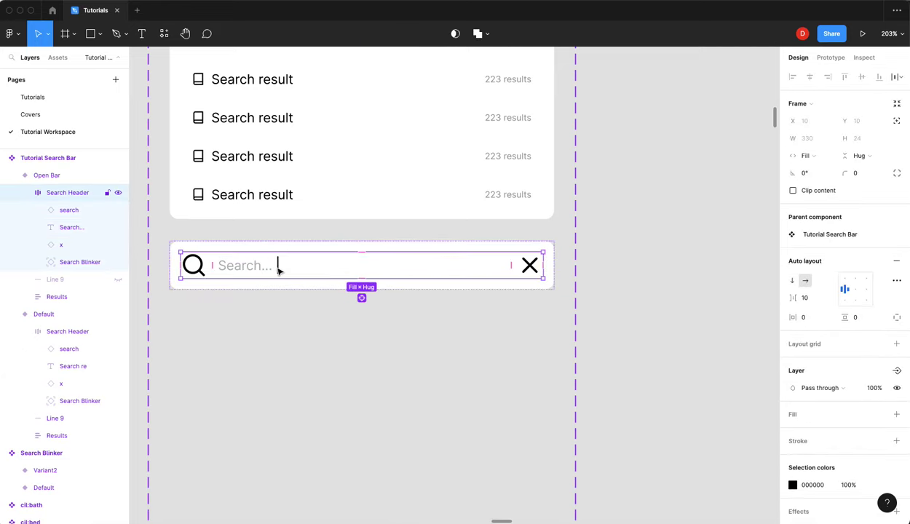
{"action": "double_click", "coordinate": [278, 265]}
{"action": "key", "text": "Left"}
{"action": "key", "text": "Left"}
{"action": "key", "text": "Left"}
{"action": "key", "text": "Left"}
{"action": "key", "text": "Left"}
{"action": "key", "text": "Left"}
{"action": "key", "text": "Left"}
{"action": "key", "text": "Left"}
{"action": "key", "text": "Left"}
{"action": "key", "text": "Left"}
{"action": "key", "text": "Left"}
{"action": "key", "text": "Left"}
{"action": "key", "text": "Left"}
{"action": "key", "text": "Left"}
{"action": "key", "text": "Left"}
{"action": "key", "text": "Left"}
{"action": "key", "text": "Left"}
{"action": "key", "text": "Left"}
{"action": "key", "text": "Left"}
{"action": "key", "text": "Left"}
{"action": "key", "text": "Left"}
{"action": "key", "text": "Left"}
{"action": "key", "text": "Left"}
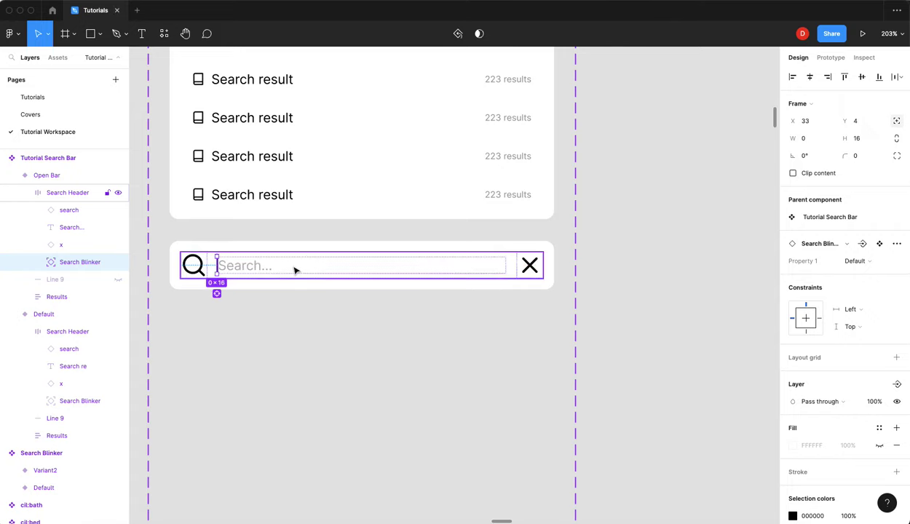
{"action": "left_click", "coordinate": [635, 261]}
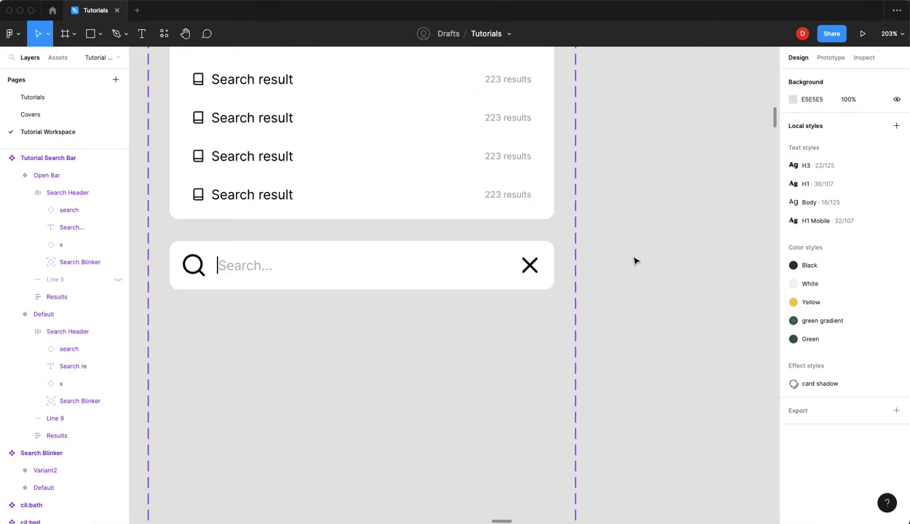
{"action": "key", "text": "shift+0"}
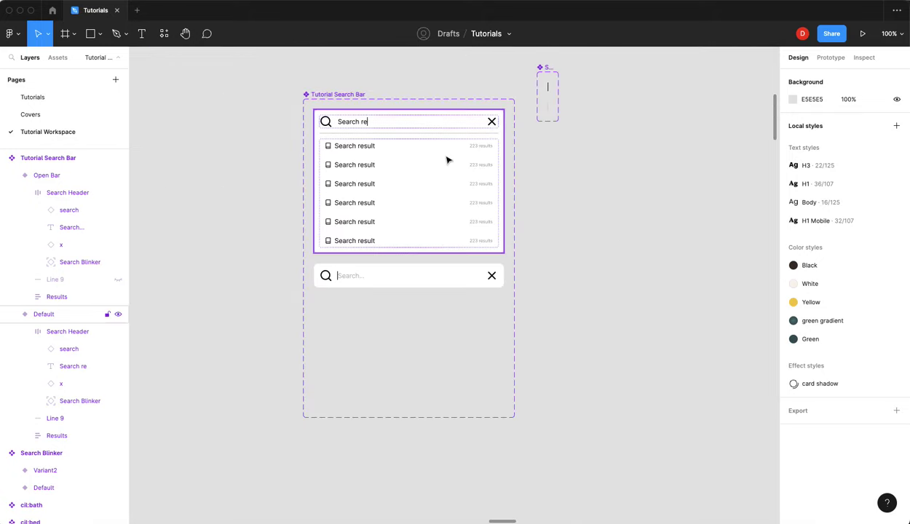
Add a drop shadow with blur 12 to the Default results panel
{"action": "left_click", "coordinate": [427, 155]}
{"action": "scroll", "coordinate": [837, 426], "scroll_direction": "down", "scroll_amount": 5}
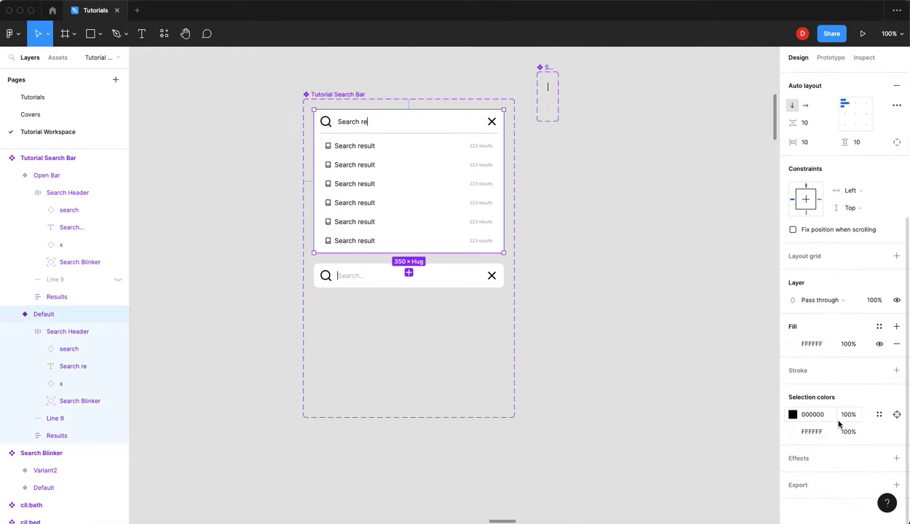
{"action": "left_click", "coordinate": [896, 458]}
{"action": "left_click", "coordinate": [793, 476]}
{"action": "left_click", "coordinate": [746, 472]}
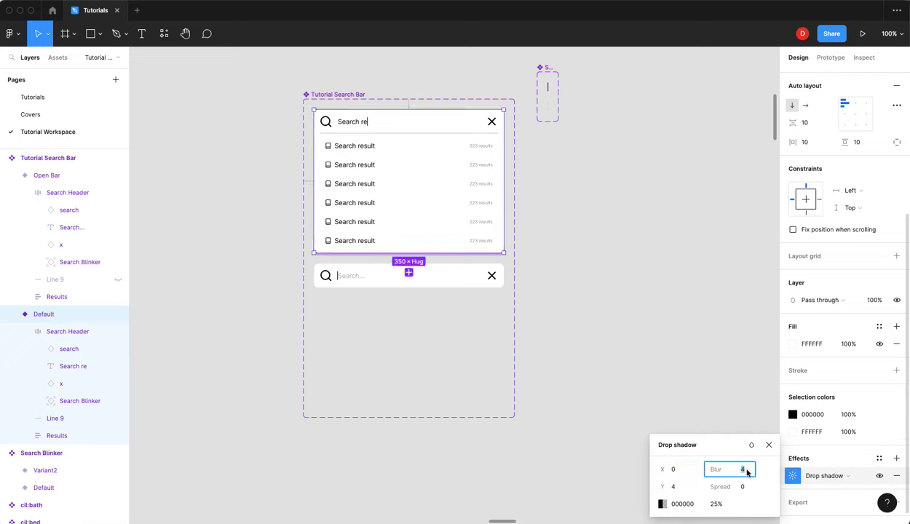
{"action": "key", "text": "Return"}
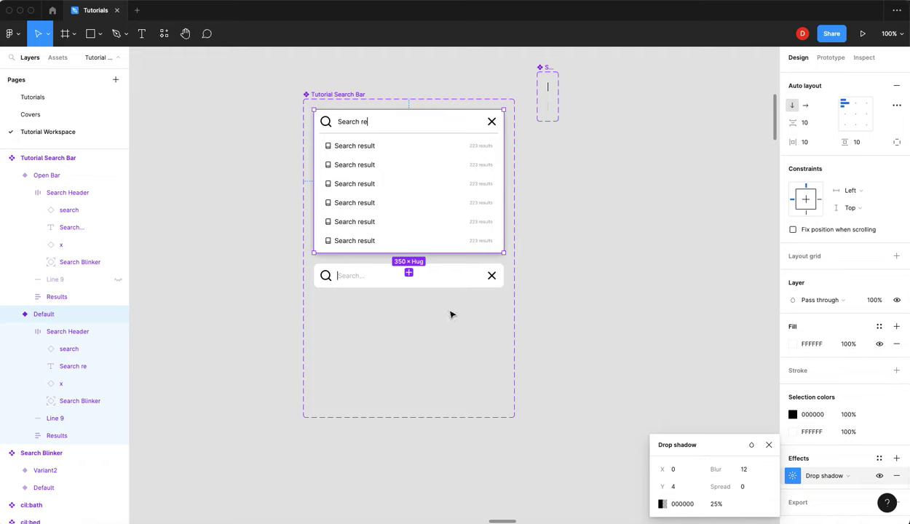
Give the Open Bar search bar the same drop shadow with blur 12
{"action": "left_click", "coordinate": [429, 267]}
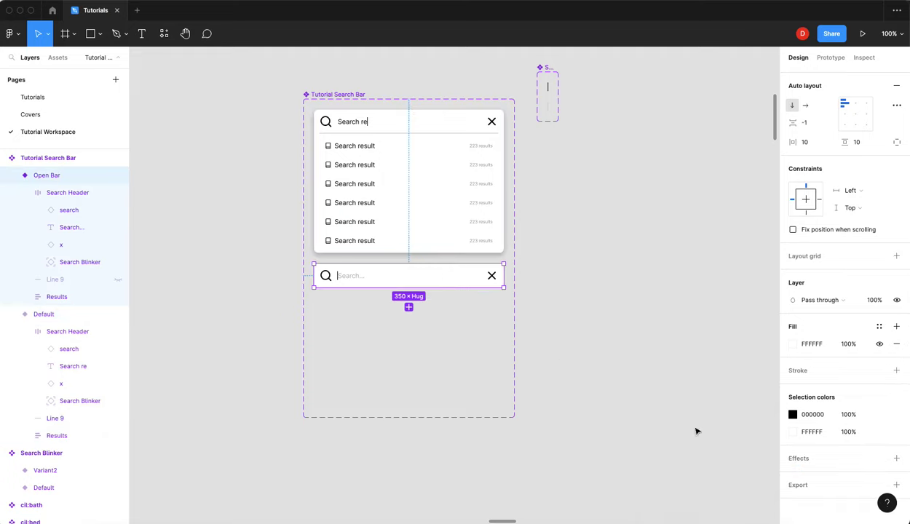
{"action": "left_click", "coordinate": [896, 459]}
{"action": "left_click", "coordinate": [793, 475]}
{"action": "left_click", "coordinate": [744, 471]}
{"action": "key", "text": "Return"}
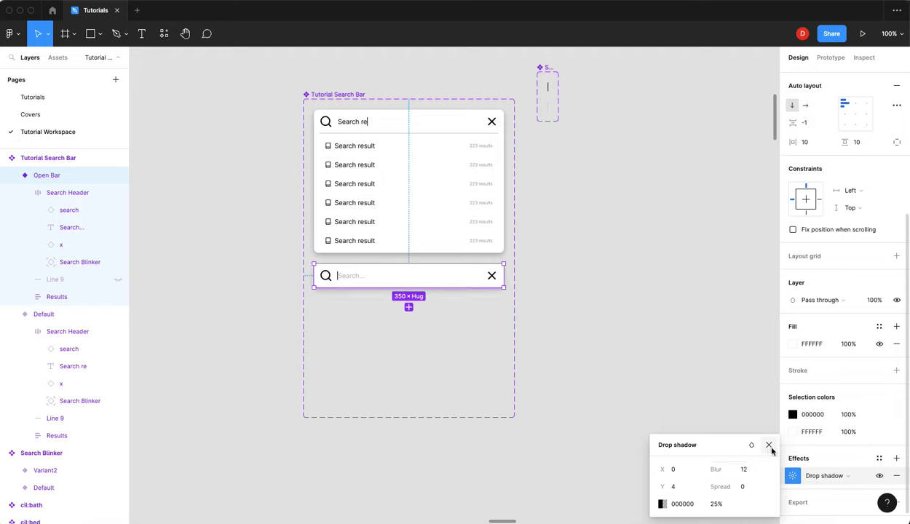
{"action": "left_click", "coordinate": [769, 445]}
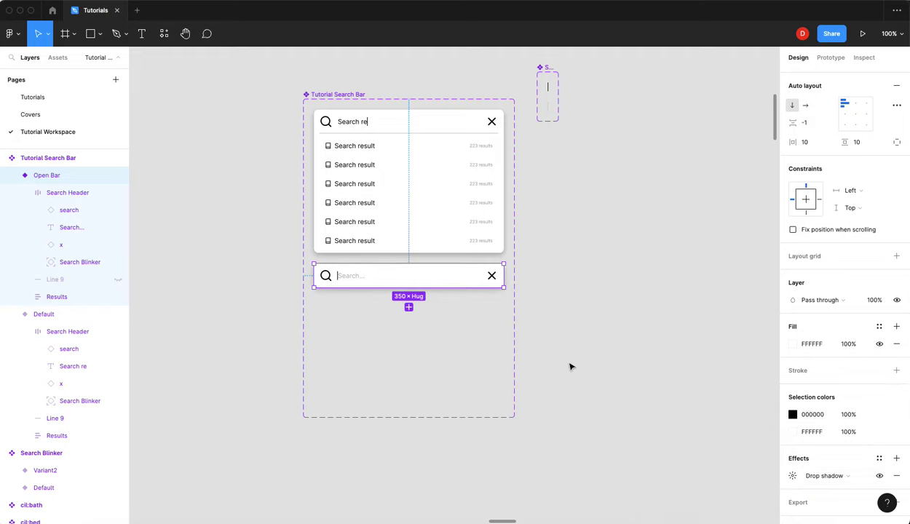
{"action": "left_click", "coordinate": [352, 247]}
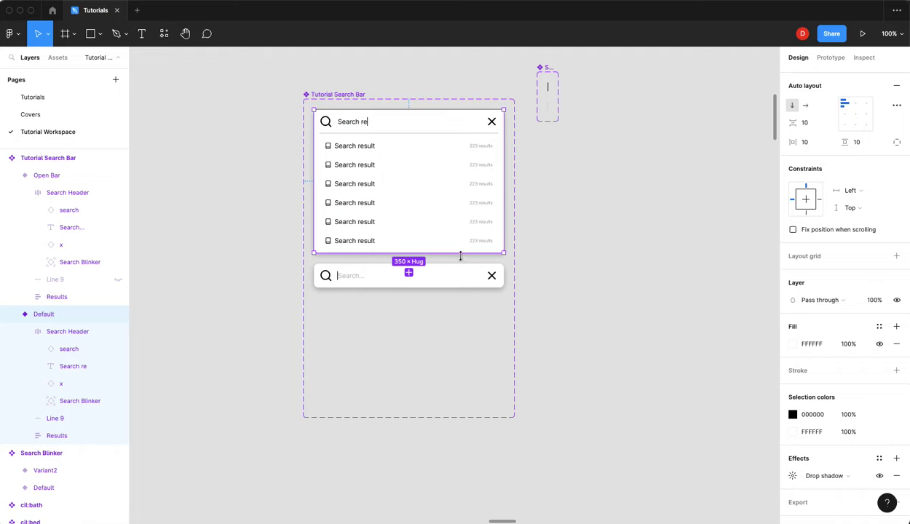
Save the Default panel's shadow as a new effect style named 'Search Shadow'
{"action": "left_click", "coordinate": [879, 460]}
{"action": "left_click", "coordinate": [893, 467]}
{"action": "type", "text": "Sear"}
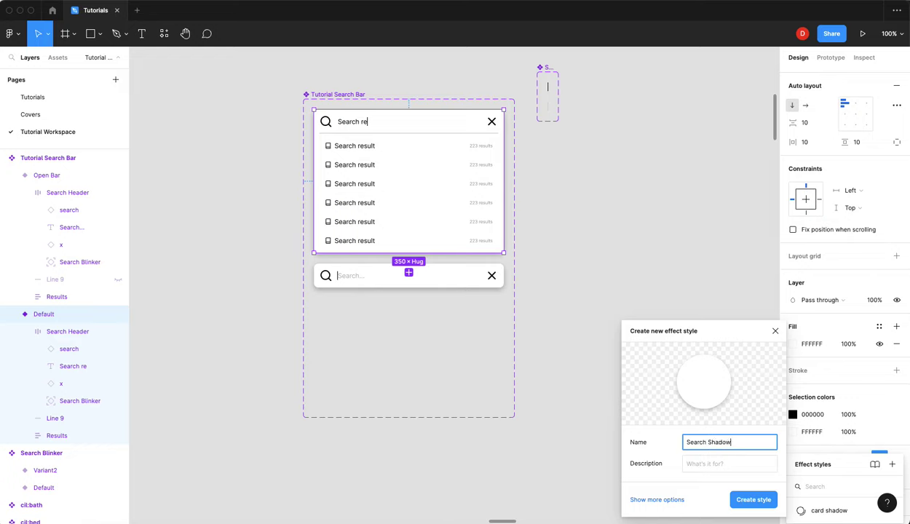
{"action": "type", "text": "ch Shadow"}
{"action": "left_click", "coordinate": [744, 499]}
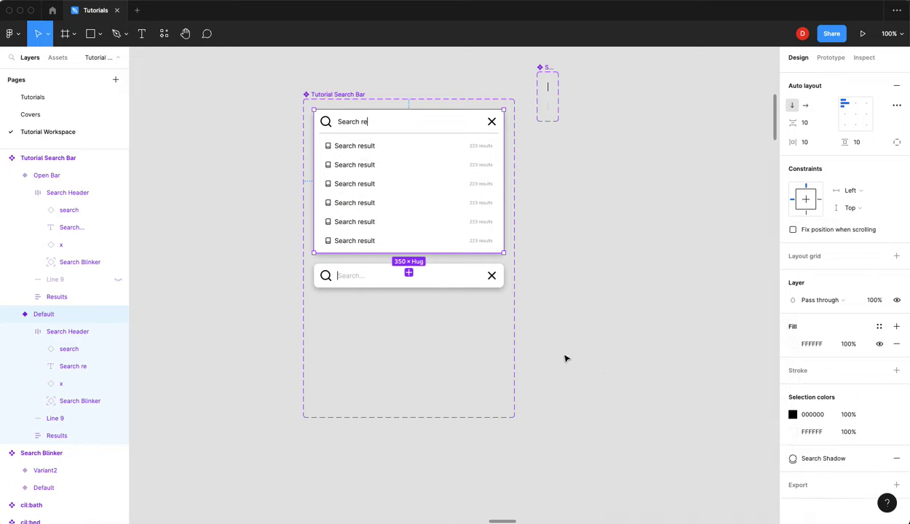
Apply the Search Shadow effect style to the Open Bar search bar
{"action": "left_click", "coordinate": [419, 289]}
{"action": "left_click", "coordinate": [868, 455]}
{"action": "left_click", "coordinate": [845, 509]}
{"action": "left_click", "coordinate": [617, 329]}
{"action": "left_click", "coordinate": [414, 281]}
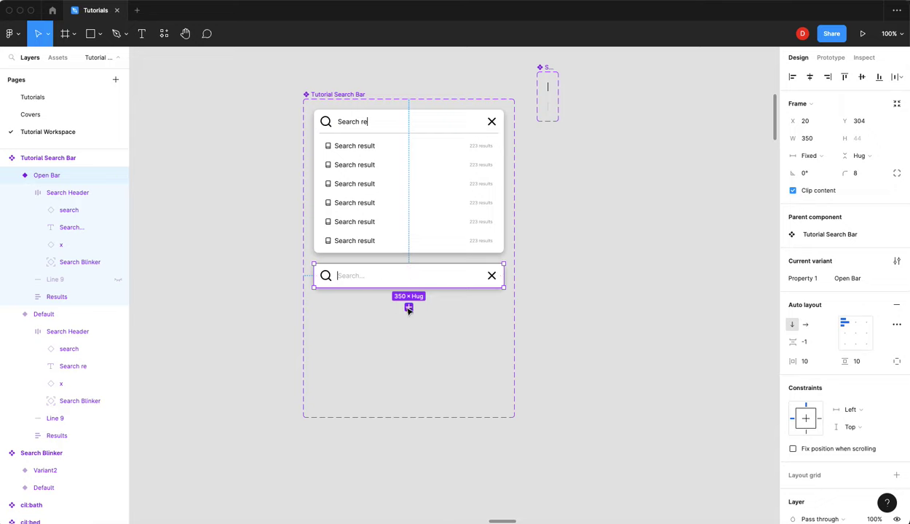
Add a new variant below Open Bar named 'Icon Button'
{"action": "left_click", "coordinate": [409, 308]}
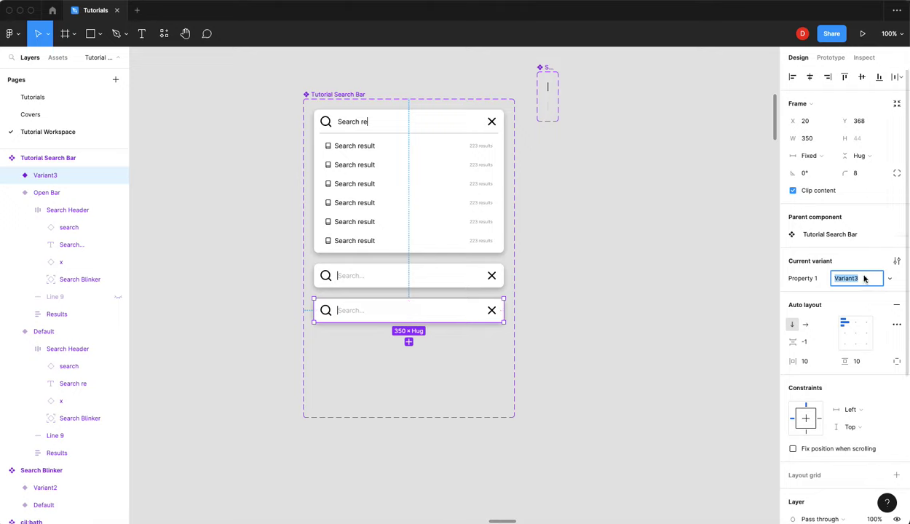
{"action": "key", "text": "BackSpace"}
{"action": "type", "text": "Icon Button"}
{"action": "key", "text": "Return"}
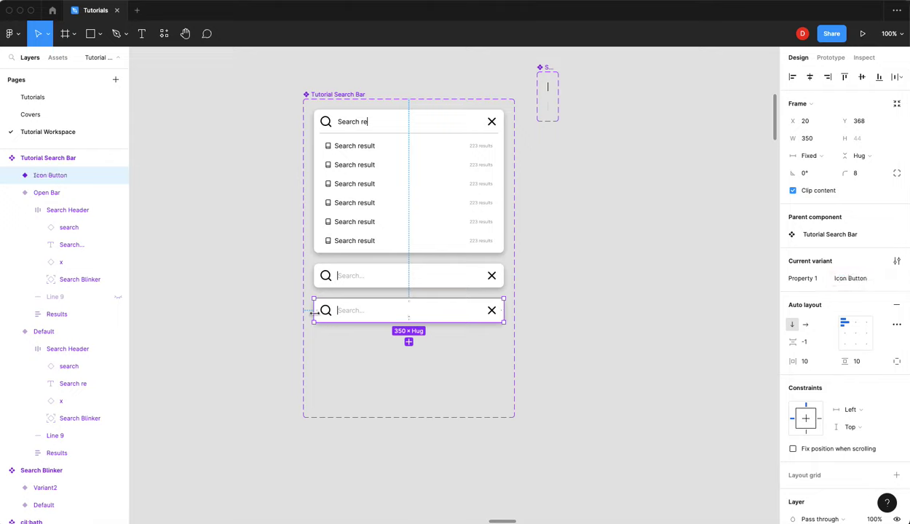
{"action": "left_click_drag", "start_coordinate": [314, 311], "coordinate": [386, 313]}
{"action": "key", "text": "super+z"}
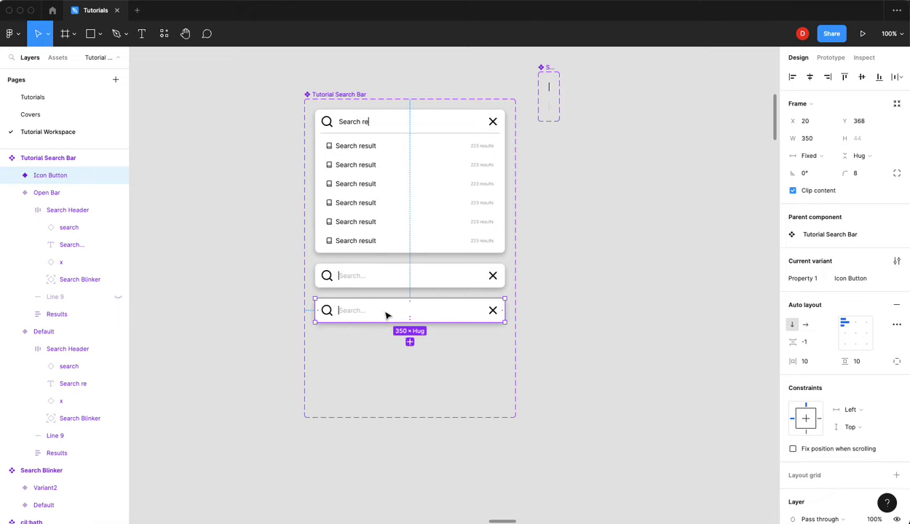
Set the Icon Button's search header to Fixed width and start narrowing the bar from the left
{"action": "double_click", "coordinate": [387, 315]}
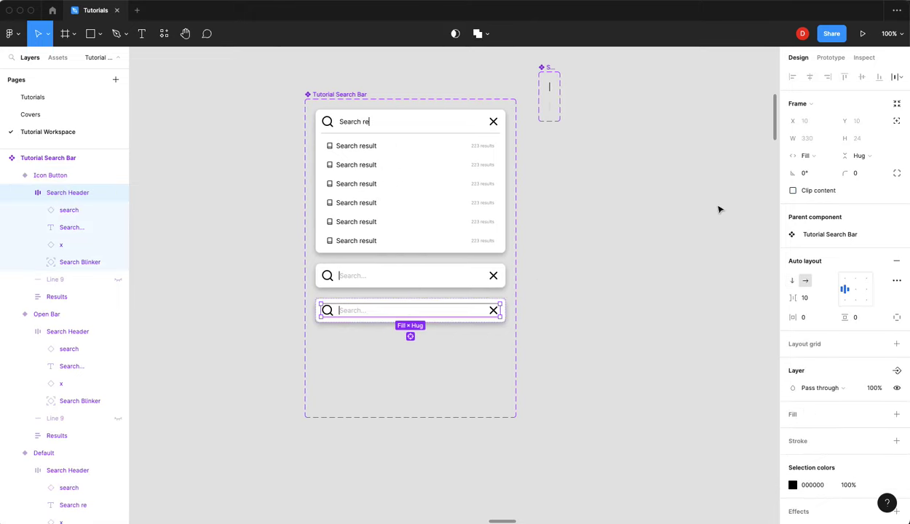
{"action": "left_click", "coordinate": [795, 154]}
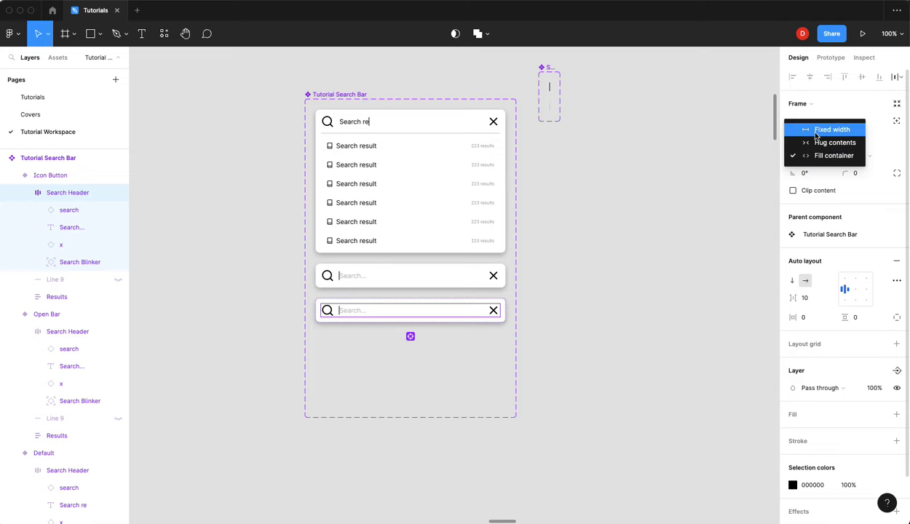
{"action": "left_click", "coordinate": [817, 135]}
{"action": "left_click", "coordinate": [565, 360]}
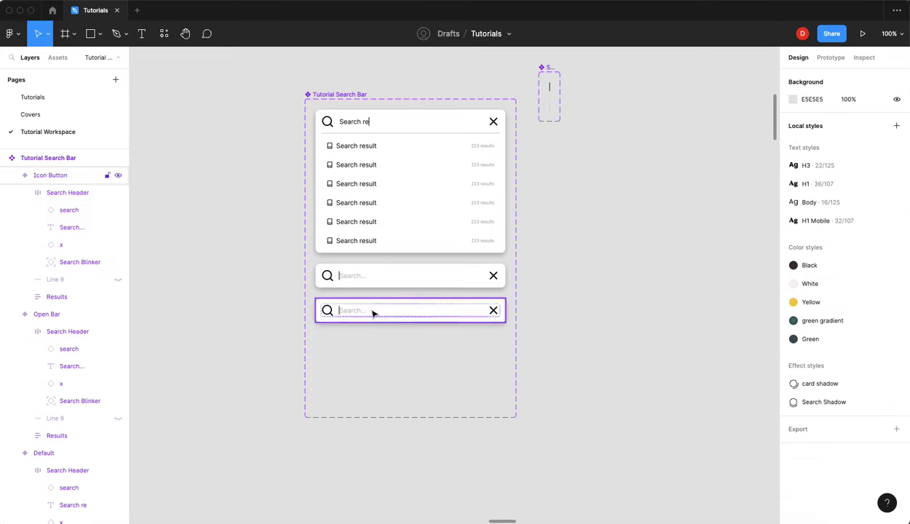
{"action": "double_click", "coordinate": [375, 281]}
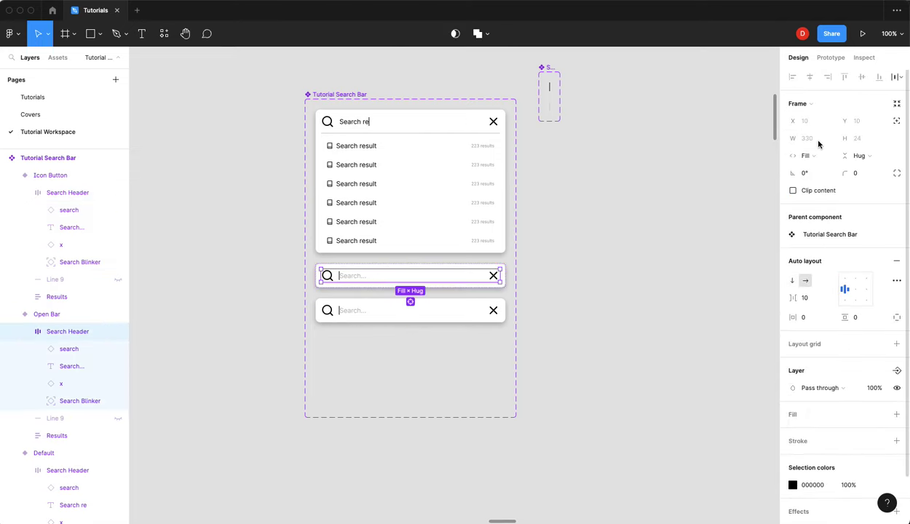
{"action": "left_click", "coordinate": [806, 155]}
{"action": "left_click", "coordinate": [591, 263]}
{"action": "left_click", "coordinate": [336, 321]}
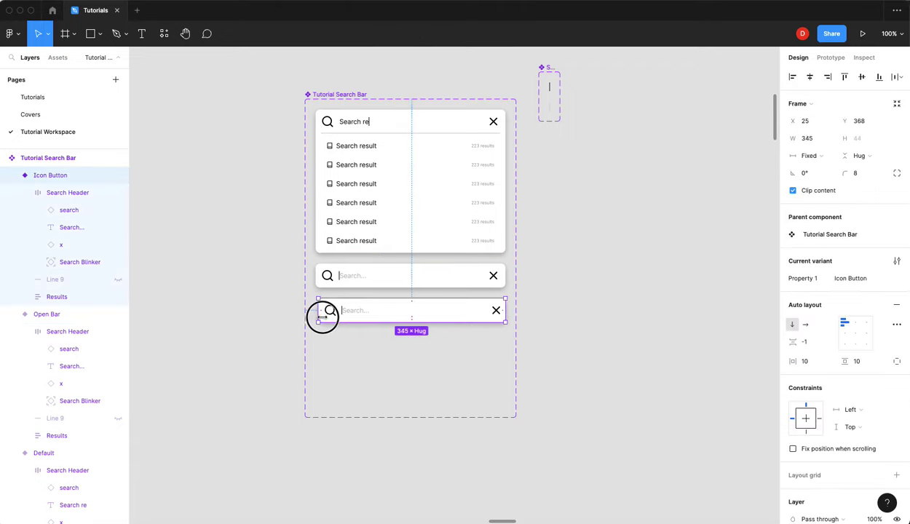
{"action": "left_click_drag", "start_coordinate": [322, 317], "coordinate": [484, 315]}
Finish shrinking the Icon Button to 44 wide and hide its Search Blinker
{"action": "left_click_drag", "start_coordinate": [484, 315], "coordinate": [483, 316]}
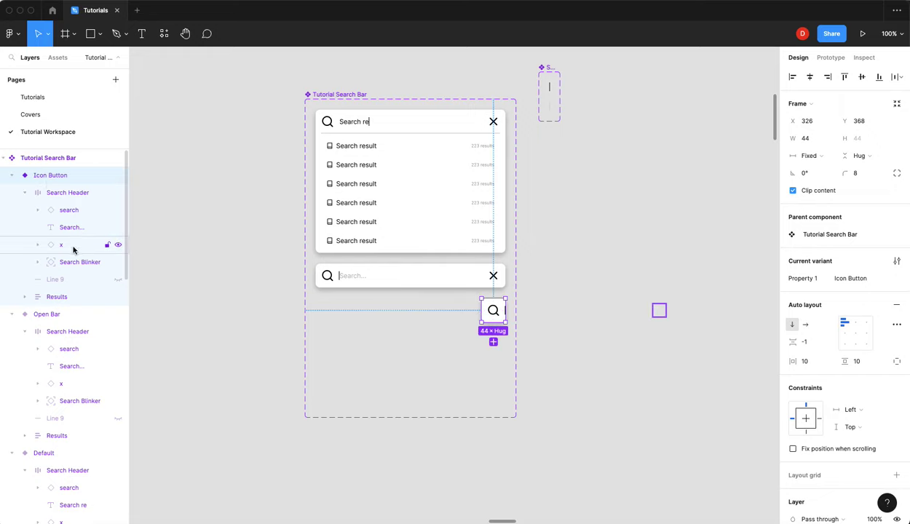
{"action": "left_click", "coordinate": [118, 263]}
{"action": "left_click", "coordinate": [592, 364]}
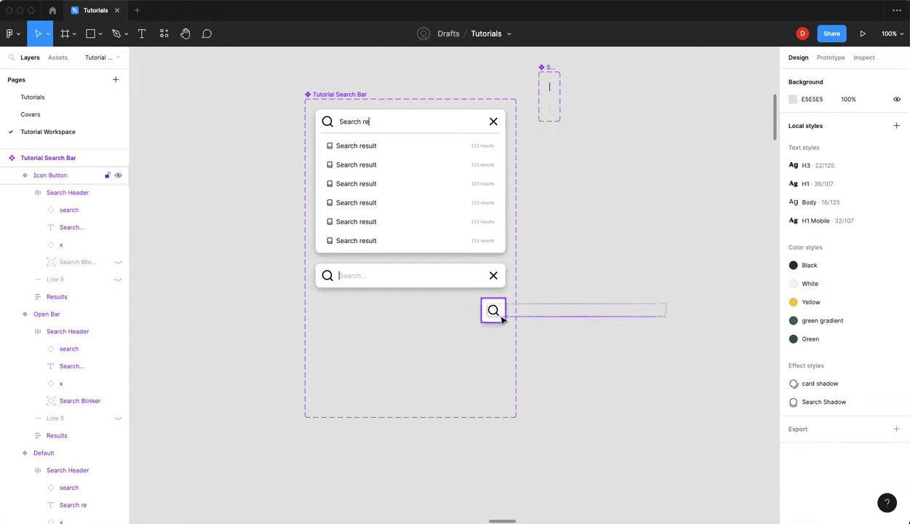
Round the Icon Button's corners with a radius of 22
{"action": "left_click", "coordinate": [494, 311]}
{"action": "left_click_drag", "start_coordinate": [844, 174], "coordinate": [823, 175]}
{"action": "left_click", "coordinate": [864, 177]}
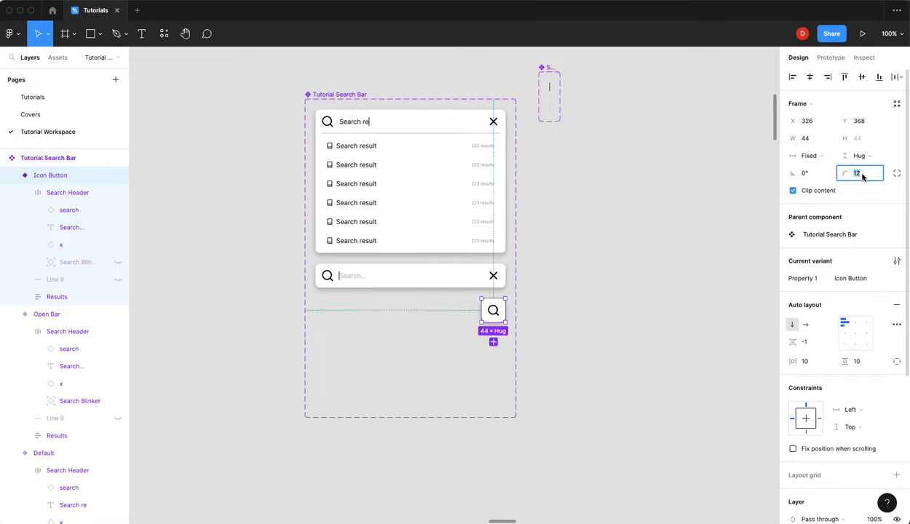
{"action": "key", "text": "Return"}
{"action": "left_click", "coordinate": [537, 336]}
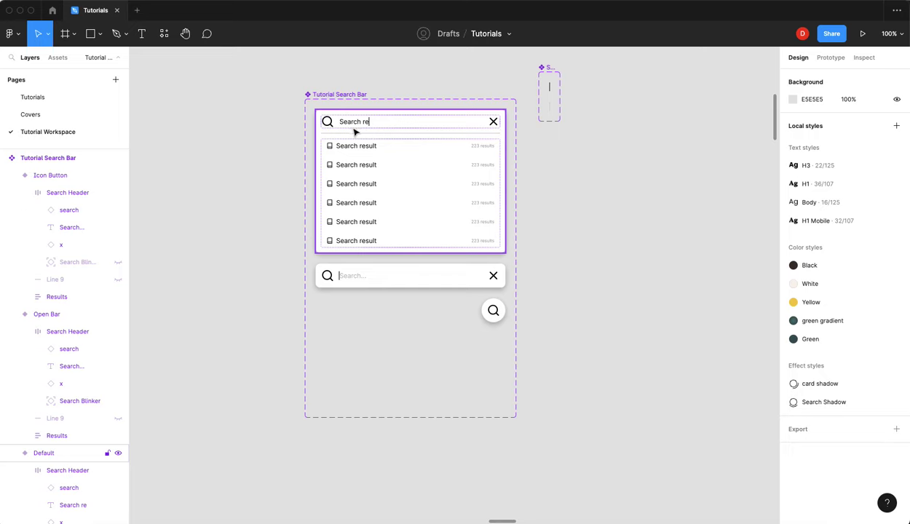
Add another variant below Open Bar and name it 'Interim'
{"action": "left_click", "coordinate": [397, 284]}
{"action": "left_click", "coordinate": [411, 308]}
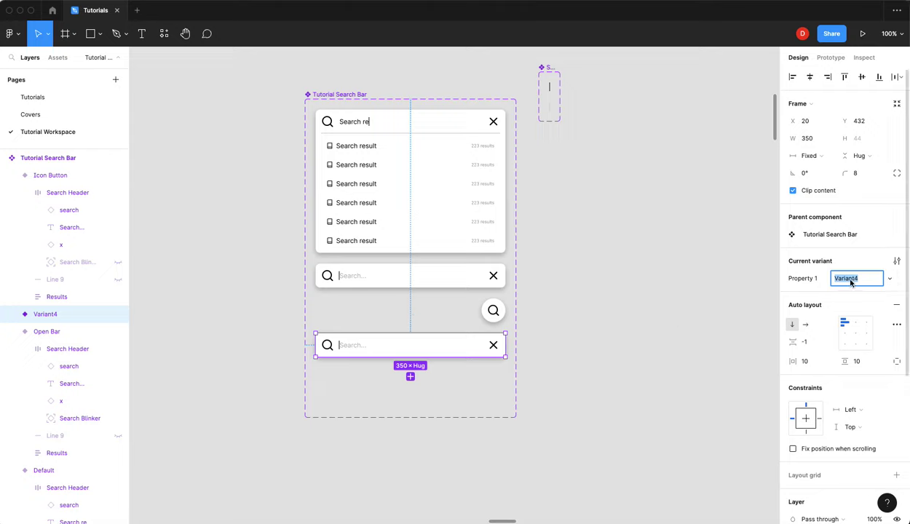
{"action": "type", "text": "C"}
{"action": "key", "text": "Return"}
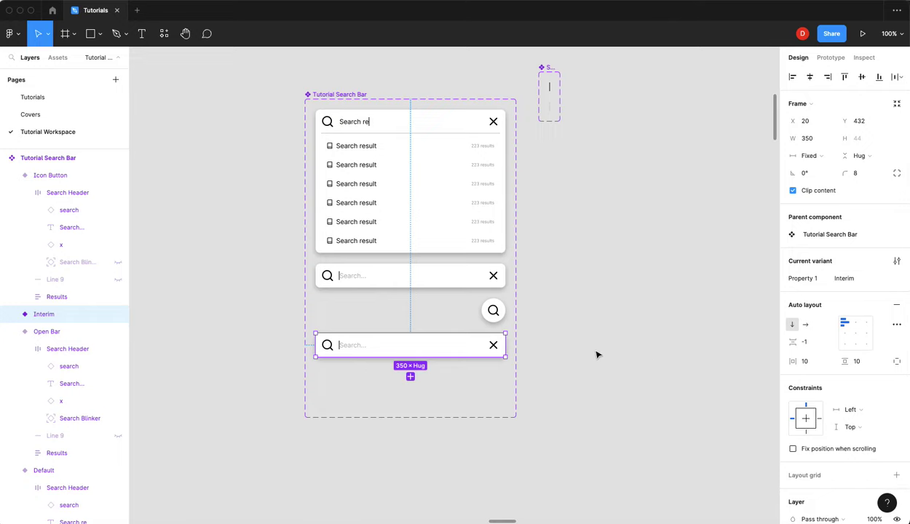
{"action": "scroll", "coordinate": [620, 220], "scroll_direction": "up", "scroll_amount": 2}
{"action": "left_click", "coordinate": [475, 345]}
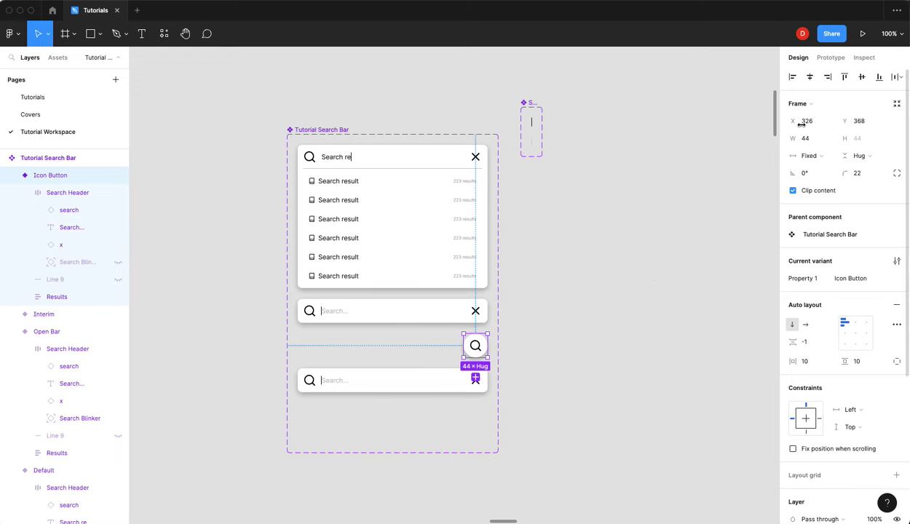
Link the Icon Button to Open Bar with a 300 ms Smart animate transition
{"action": "left_click", "coordinate": [831, 58]}
{"action": "left_click_drag", "start_coordinate": [463, 346], "coordinate": [394, 317]}
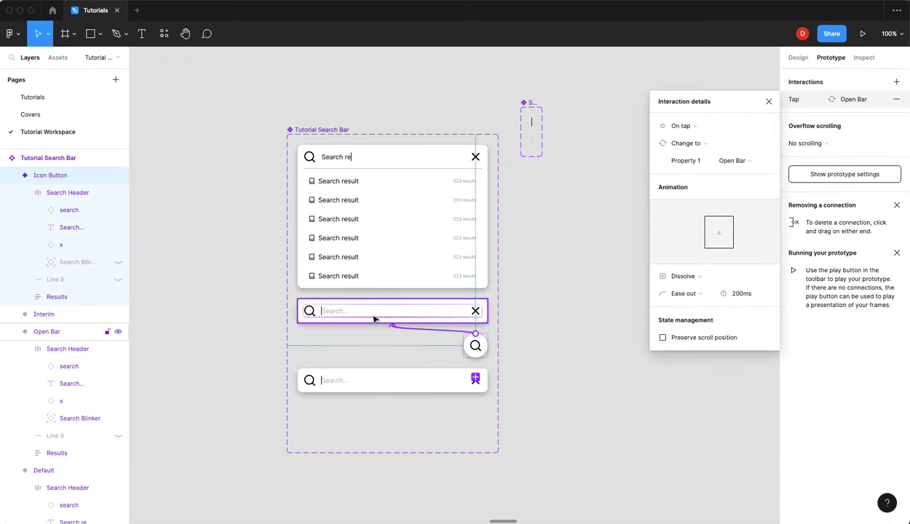
{"action": "left_click", "coordinate": [686, 279]}
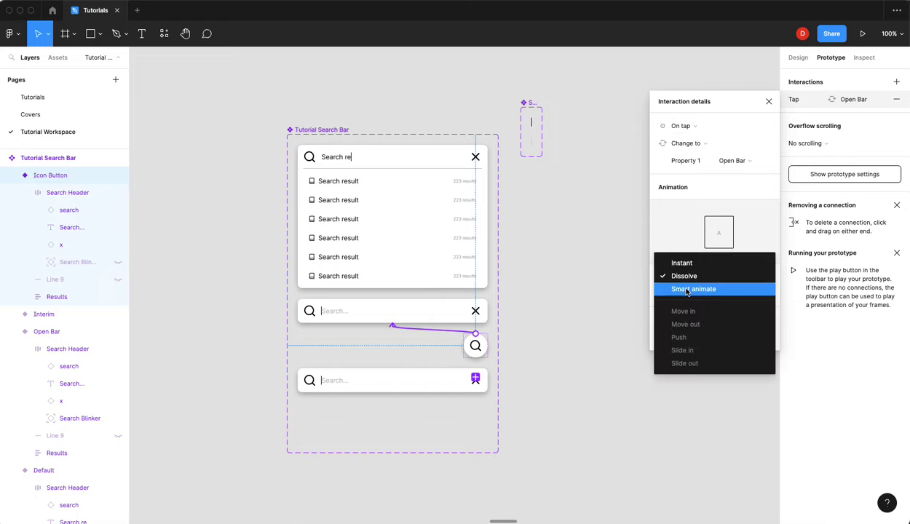
{"action": "left_click", "coordinate": [686, 290]}
{"action": "left_click", "coordinate": [735, 298]}
{"action": "type", "text": "300"}
{"action": "key", "text": "Return"}
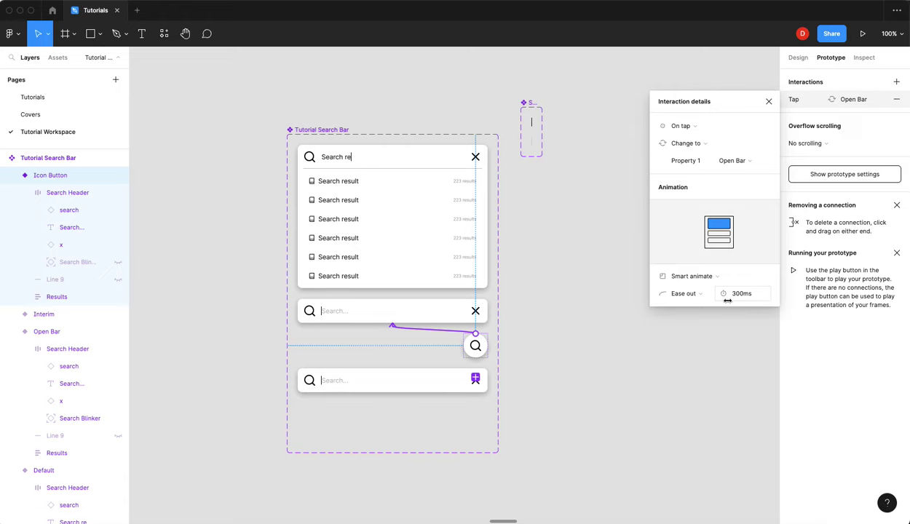
Connect the Open Bar header to Default and its x icon back to Icon Button
{"action": "left_click", "coordinate": [350, 313]}
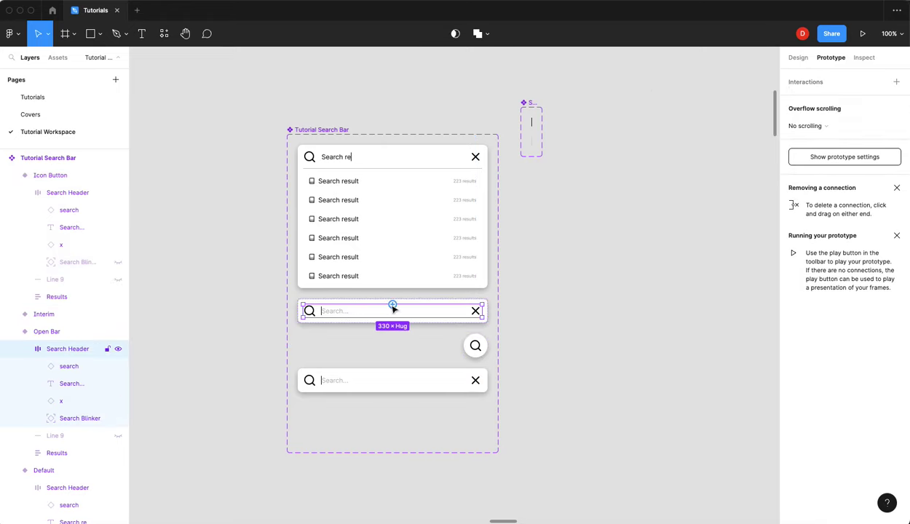
{"action": "left_click_drag", "start_coordinate": [392, 305], "coordinate": [393, 272]}
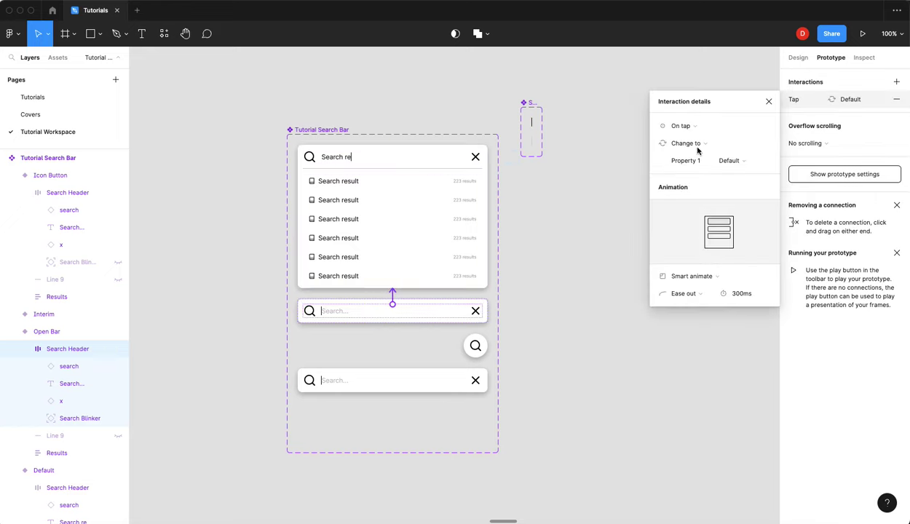
{"action": "left_click", "coordinate": [474, 311]}
{"action": "left_click_drag", "start_coordinate": [471, 311], "coordinate": [476, 344]}
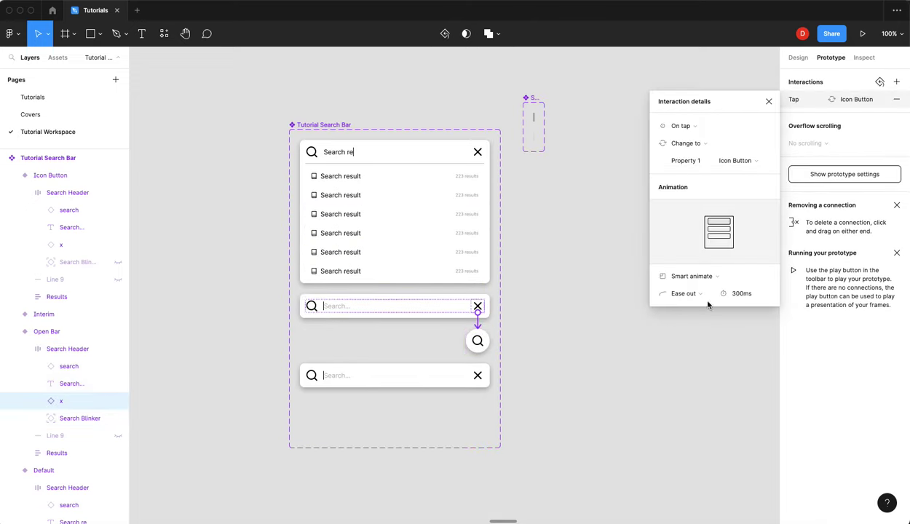
{"action": "left_click", "coordinate": [478, 153]}
Link the Default variant's x icon to the Interim variant
{"action": "left_click", "coordinate": [479, 155]}
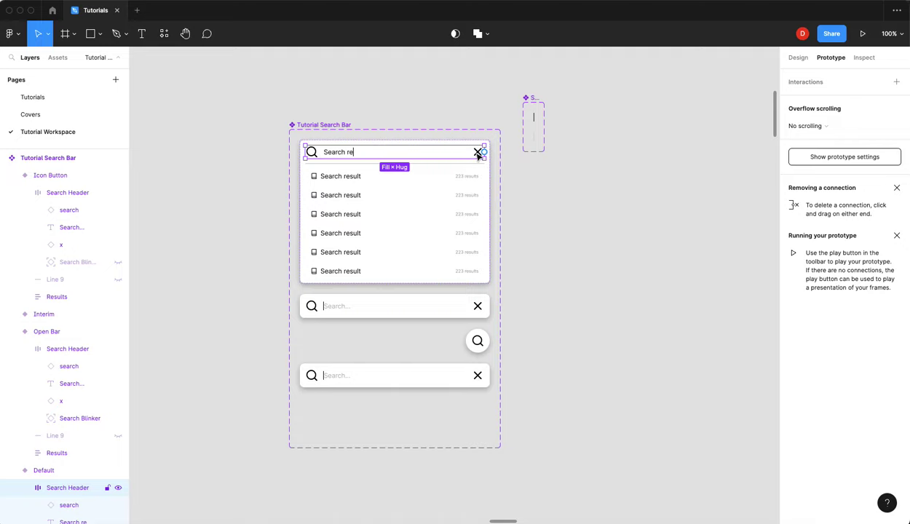
{"action": "left_click", "coordinate": [479, 155]}
{"action": "left_click_drag", "start_coordinate": [484, 153], "coordinate": [419, 376]}
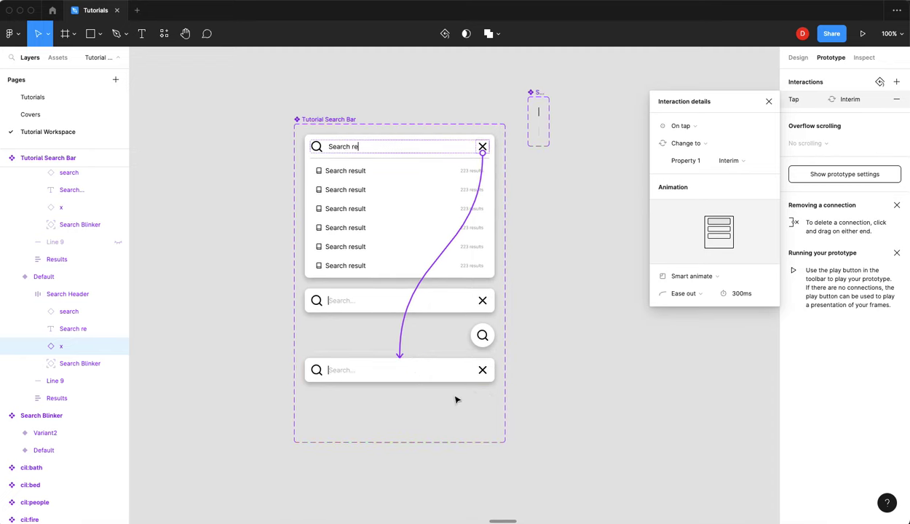
{"action": "left_click", "coordinate": [448, 390]}
Connect Interim to Icon Button with an After delay trigger of 1ms
{"action": "left_click", "coordinate": [434, 373]}
{"action": "mouse_move", "coordinate": [495, 371]}
{"action": "left_click_drag", "start_coordinate": [495, 371], "coordinate": [483, 336]}
{"action": "left_click", "coordinate": [685, 130]}
{"action": "left_click", "coordinate": [691, 258]}
{"action": "left_click", "coordinate": [735, 126]}
{"action": "type", "text": "1"}
{"action": "key", "text": "Return"}
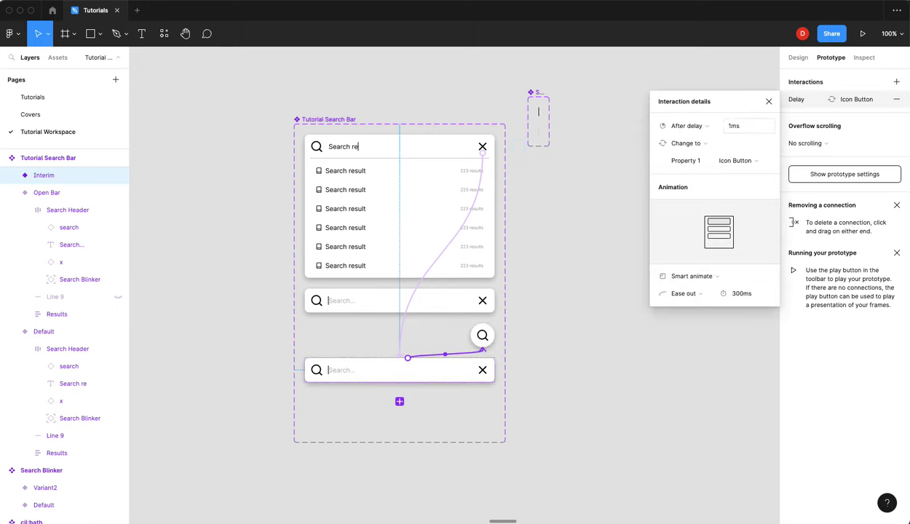
{"action": "left_click", "coordinate": [768, 101]}
{"action": "left_click", "coordinate": [798, 57]}
{"action": "left_click", "coordinate": [622, 217]}
{"action": "scroll", "coordinate": [618, 218], "scroll_direction": "right", "scroll_amount": 5}
Create an iPhone 14 frame filled with the flat Green color style
{"action": "key", "text": "f"}
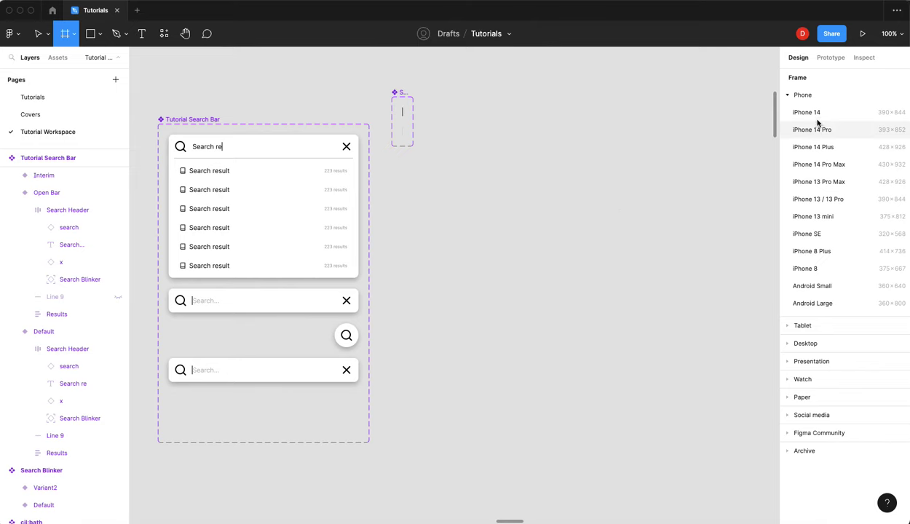
{"action": "left_click", "coordinate": [799, 112]}
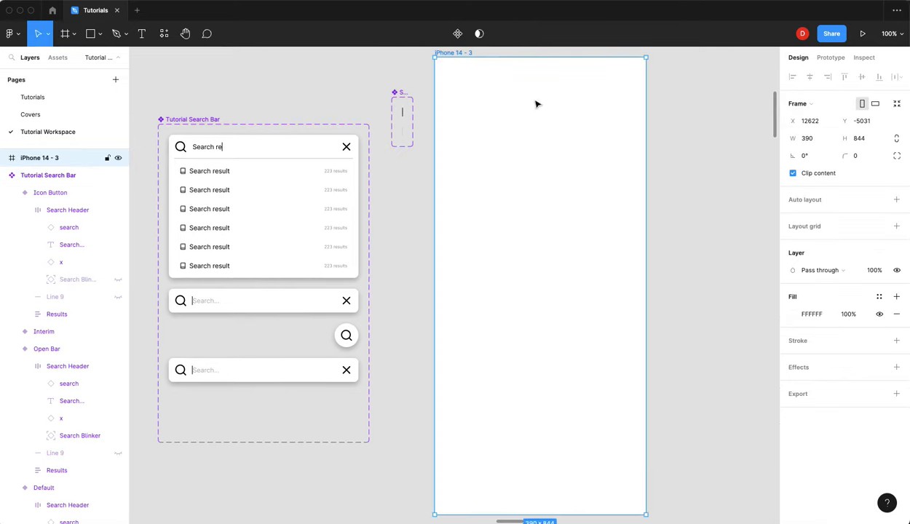
{"action": "left_click", "coordinate": [879, 296]}
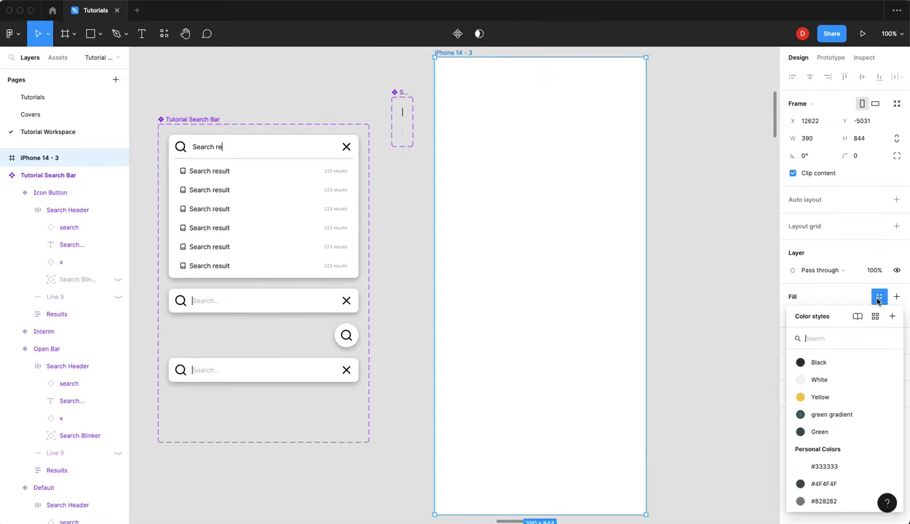
{"action": "left_click", "coordinate": [831, 297]}
{"action": "left_click", "coordinate": [830, 423]}
Drag a Tutorial Search Bar instance from Assets into the phone frame
{"action": "scroll", "coordinate": [528, 183], "scroll_direction": "up", "scroll_amount": 2}
{"action": "left_click", "coordinate": [193, 139]}
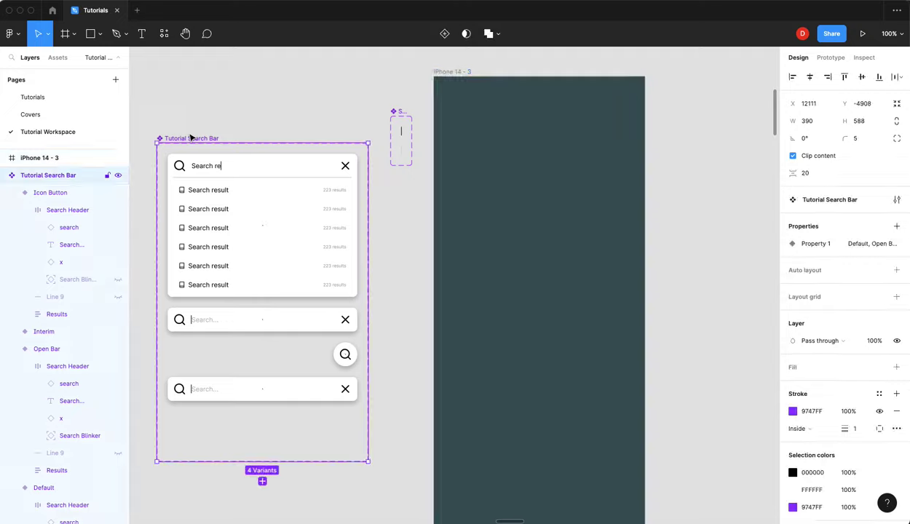
{"action": "left_click", "coordinate": [57, 57]}
{"action": "scroll", "coordinate": [52, 252], "scroll_direction": "down", "scroll_amount": 5}
{"action": "scroll", "coordinate": [53, 251], "scroll_direction": "down", "scroll_amount": 3}
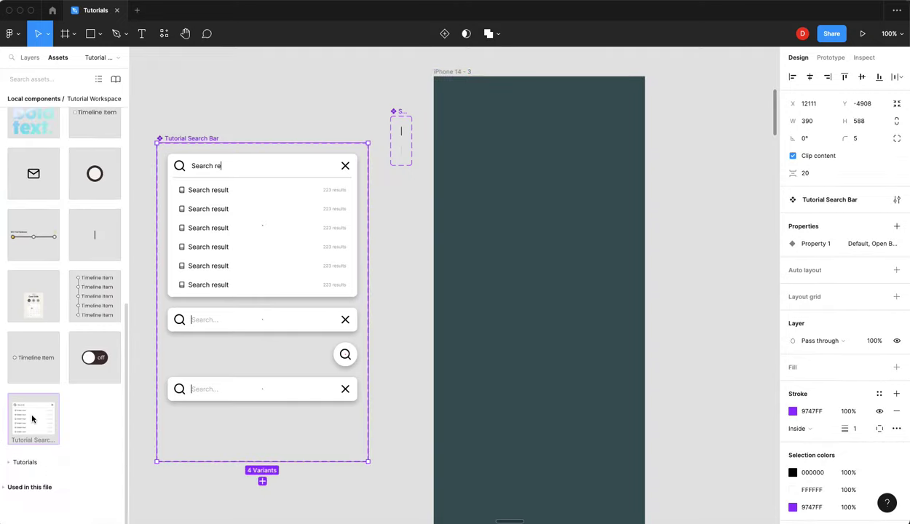
{"action": "left_click_drag", "start_coordinate": [33, 421], "coordinate": [520, 189]}
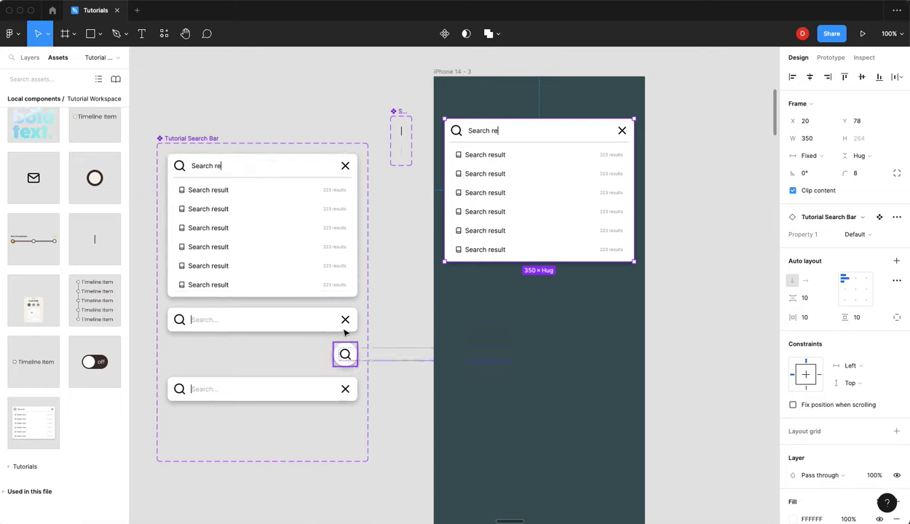
Set the instance's Property 1 to Icon Button with a Right horizontal constraint
{"action": "left_click", "coordinate": [868, 235]}
{"action": "left_click", "coordinate": [870, 260]}
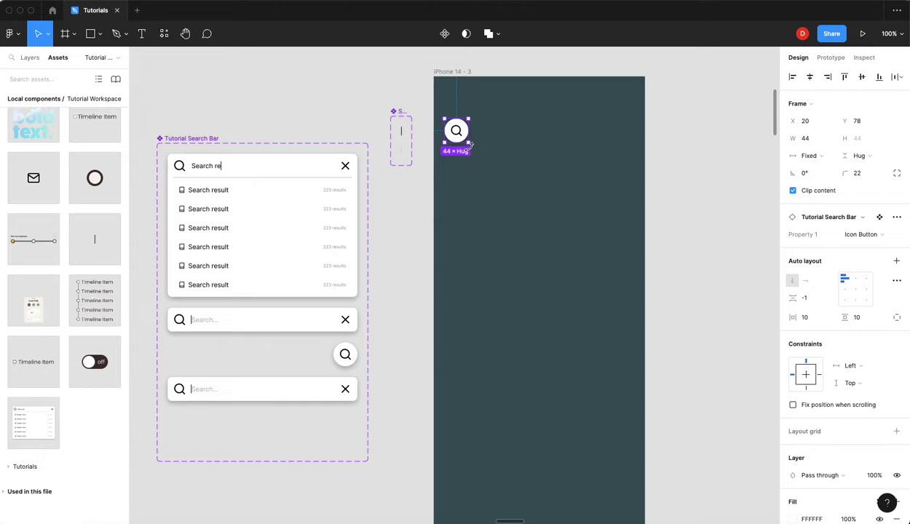
{"action": "left_click", "coordinate": [858, 235]}
{"action": "left_click", "coordinate": [849, 208]}
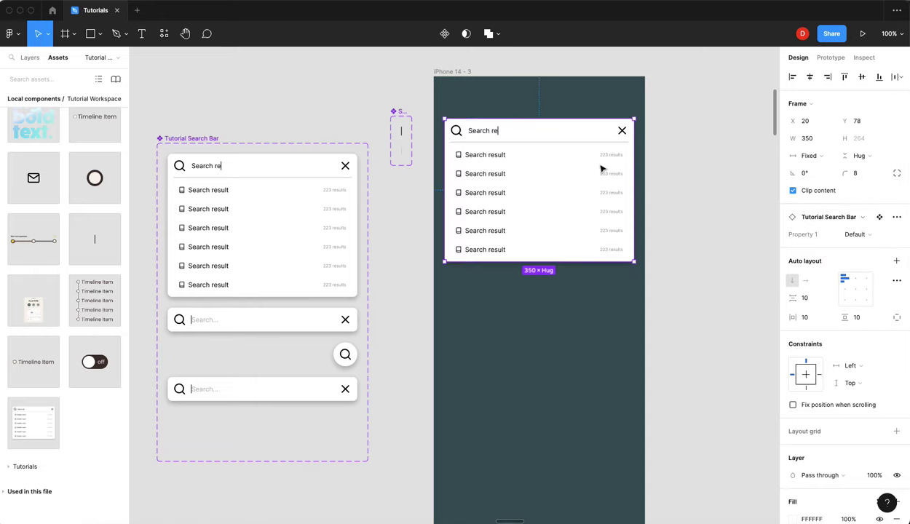
{"action": "left_click", "coordinate": [819, 375]}
{"action": "left_click", "coordinate": [853, 234]}
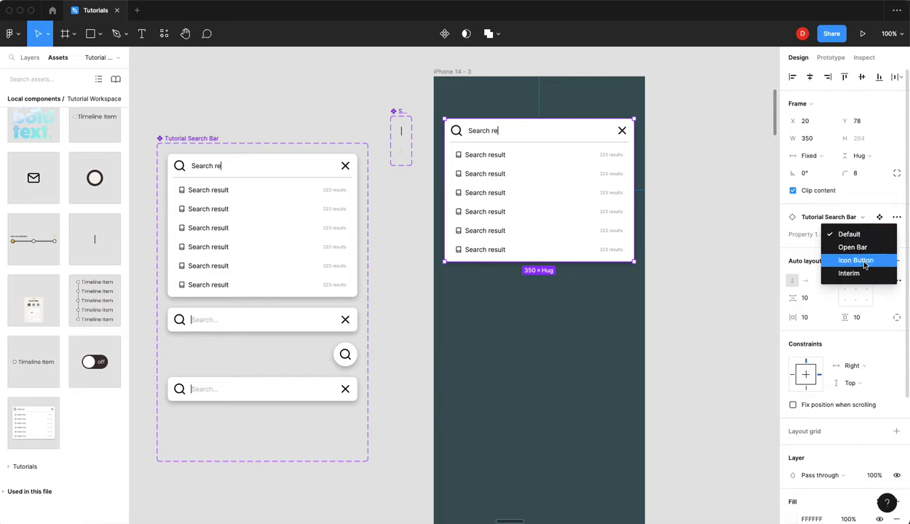
{"action": "left_click", "coordinate": [857, 261]}
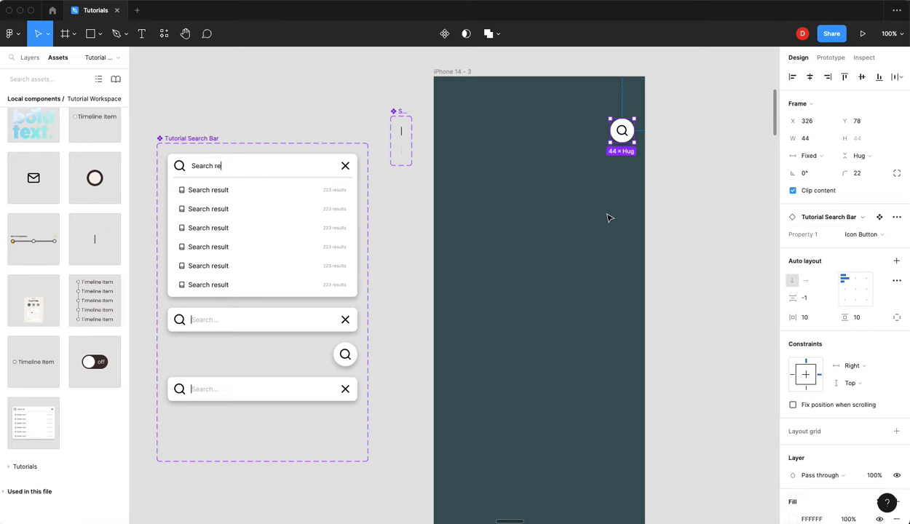
Add a flow starting point to the phone frame in Prototype settings
{"action": "left_click", "coordinate": [437, 71]}
{"action": "left_click", "coordinate": [831, 58]}
{"action": "left_click", "coordinate": [896, 82]}
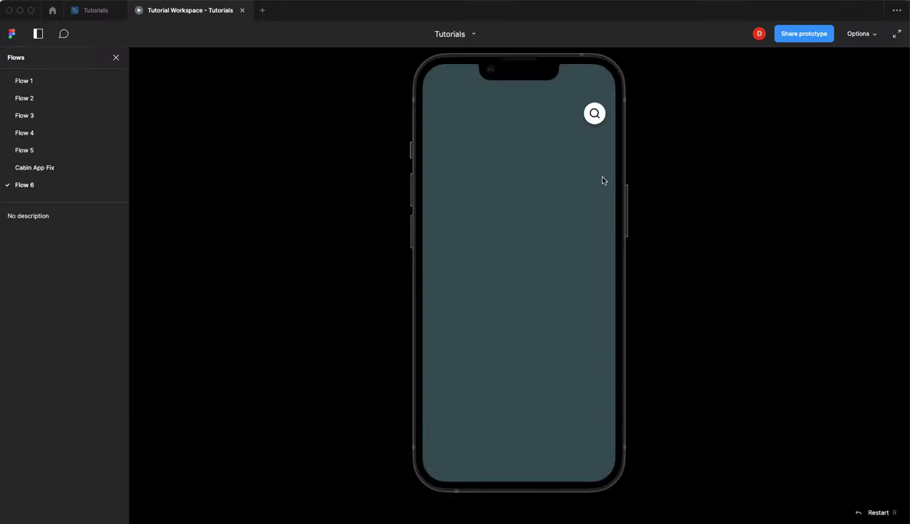
In the Flow 6 preview, expand the search, show six results, then close it
{"action": "left_click", "coordinate": [594, 113]}
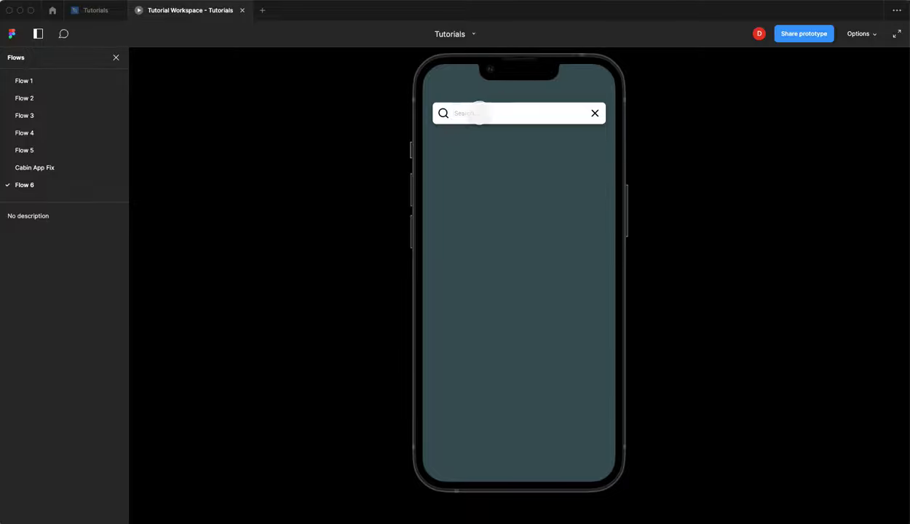
{"action": "left_click", "coordinate": [479, 113]}
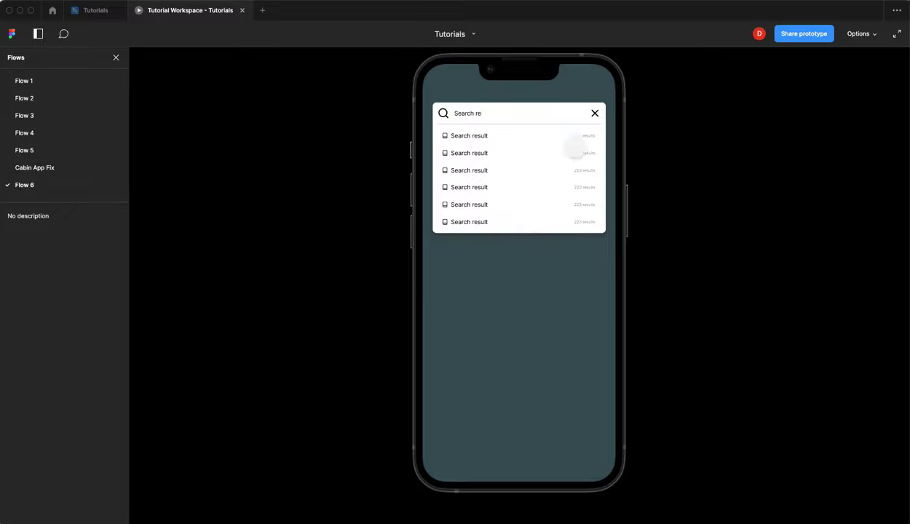
{"action": "left_click", "coordinate": [595, 113]}
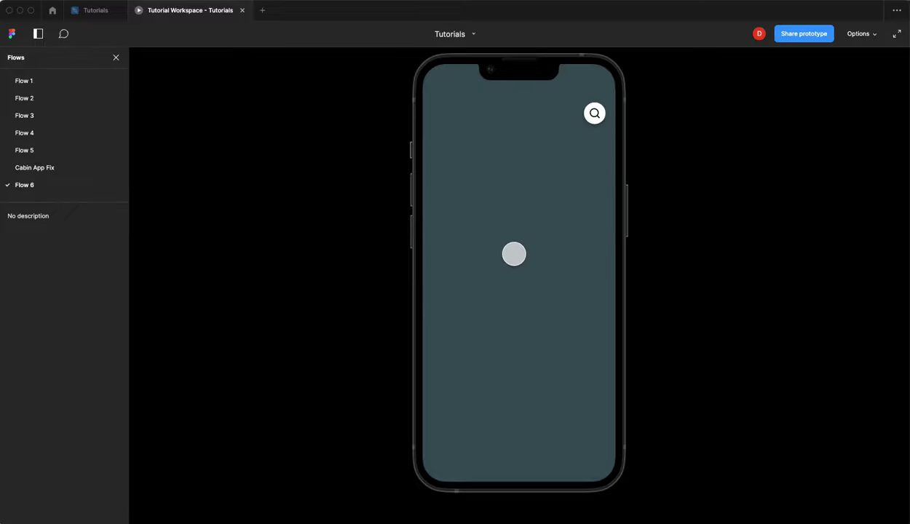